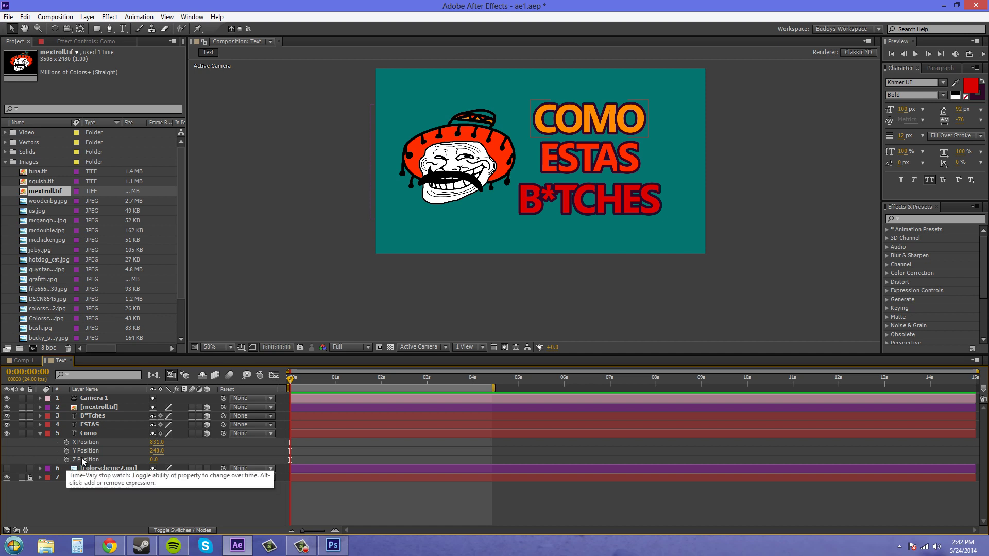
Step: Keyframe COMO's Z Position at 0 near 1:00, then 50 at 0:23 and -50 at 0:18
{"action": "left_click_drag", "start_coordinate": [291, 380], "coordinate": [336, 380]}
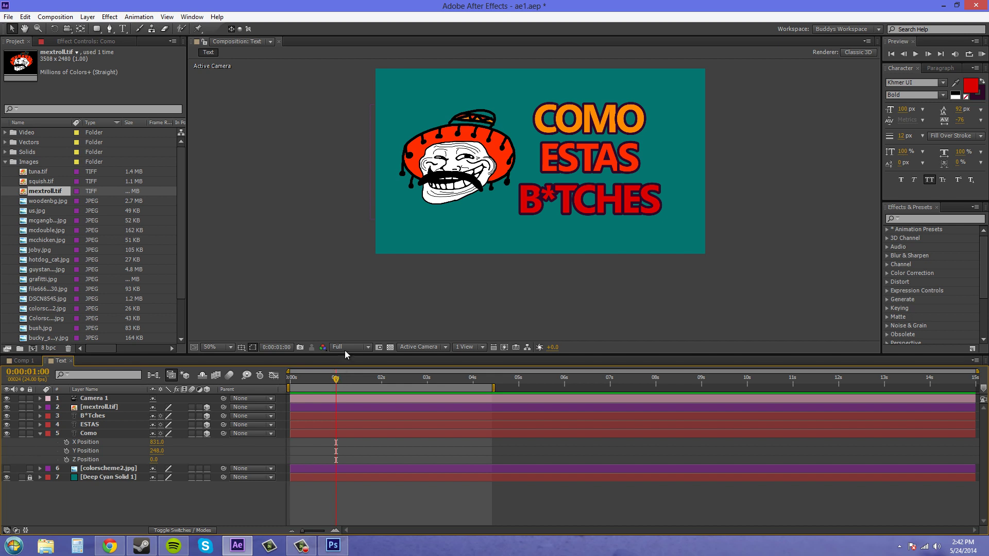
{"action": "left_click", "coordinate": [67, 459]}
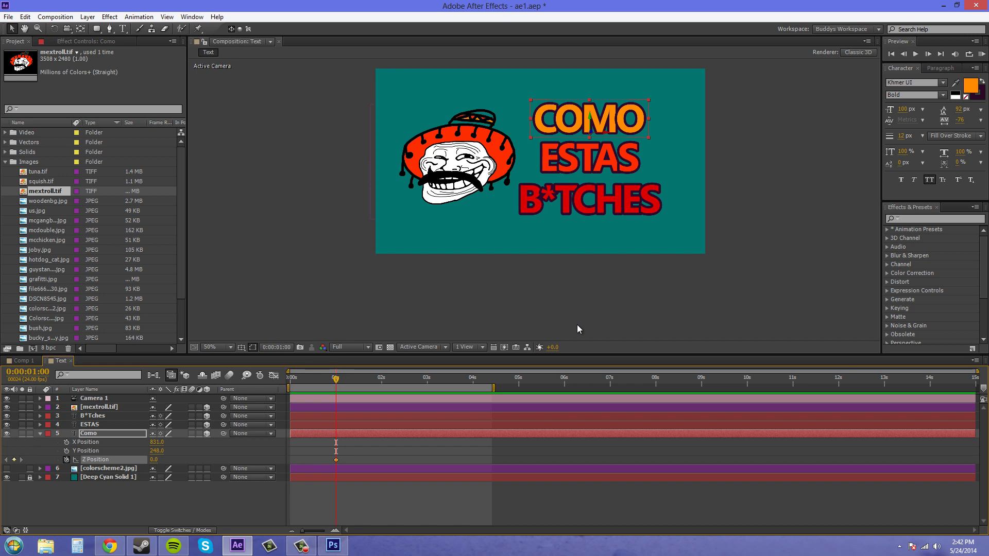
{"action": "key", "text": "Page_Up"}
{"action": "key", "text": "Page_Up"}
{"action": "left_click", "coordinate": [154, 459]}
{"action": "type", "text": "50"}
{"action": "key", "text": "Return"}
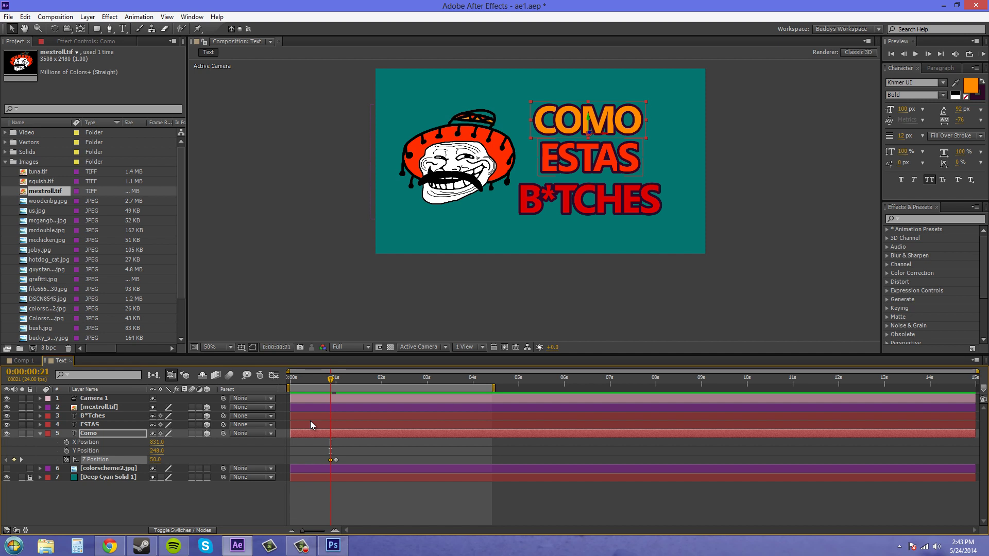
{"action": "key", "text": "Page_Up"}
{"action": "key", "text": "Page_Up"}
{"action": "key", "text": "Page_Up"}
{"action": "left_click", "coordinate": [159, 459]}
{"action": "left_click", "coordinate": [208, 511]}
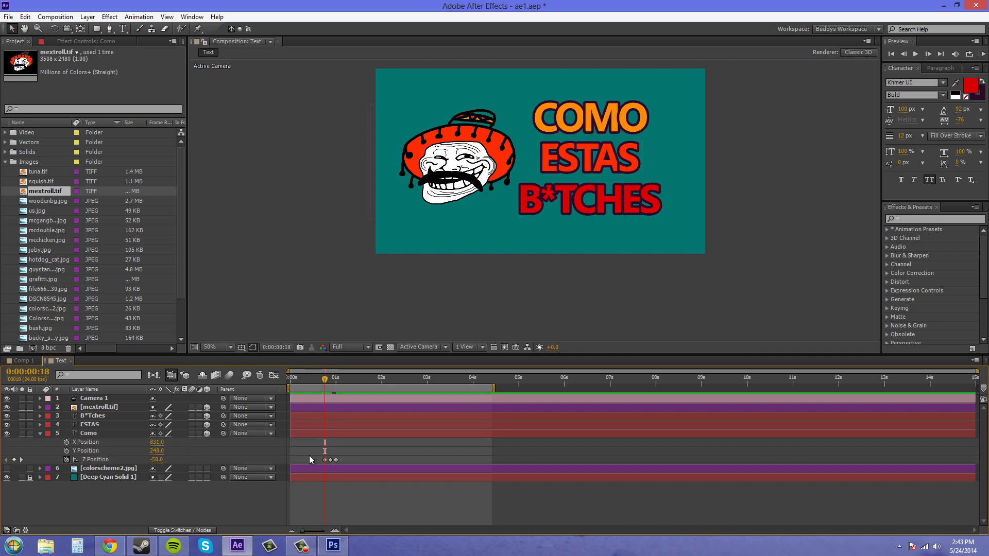
Step: Add a frame-0 COMO Z Position keyframe of -1330 and RAM-preview the fly-in
{"action": "left_click_drag", "start_coordinate": [325, 381], "coordinate": [267, 382]}
{"action": "left_click", "coordinate": [83, 461]}
{"action": "left_click_drag", "start_coordinate": [161, 462], "coordinate": [92, 458]}
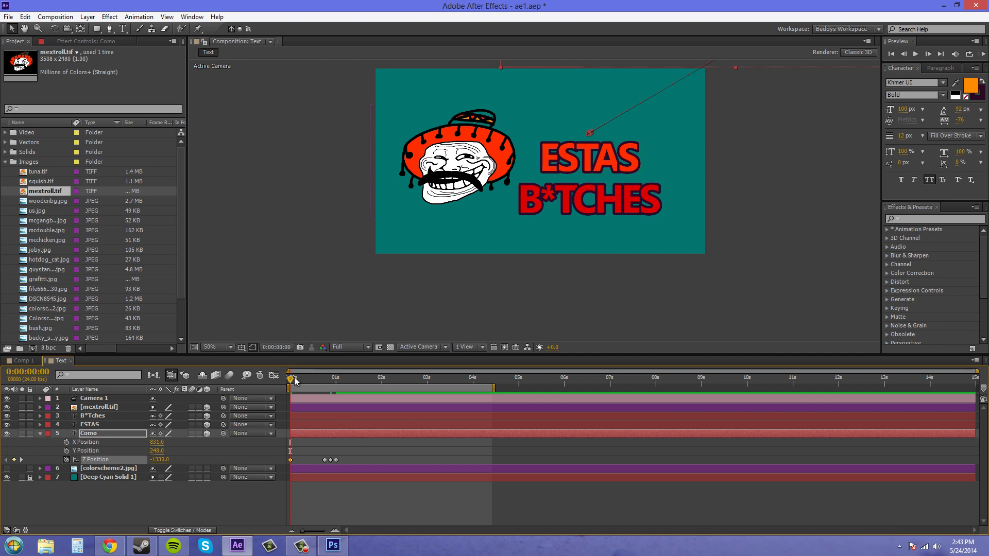
{"action": "left_click", "coordinate": [981, 54]}
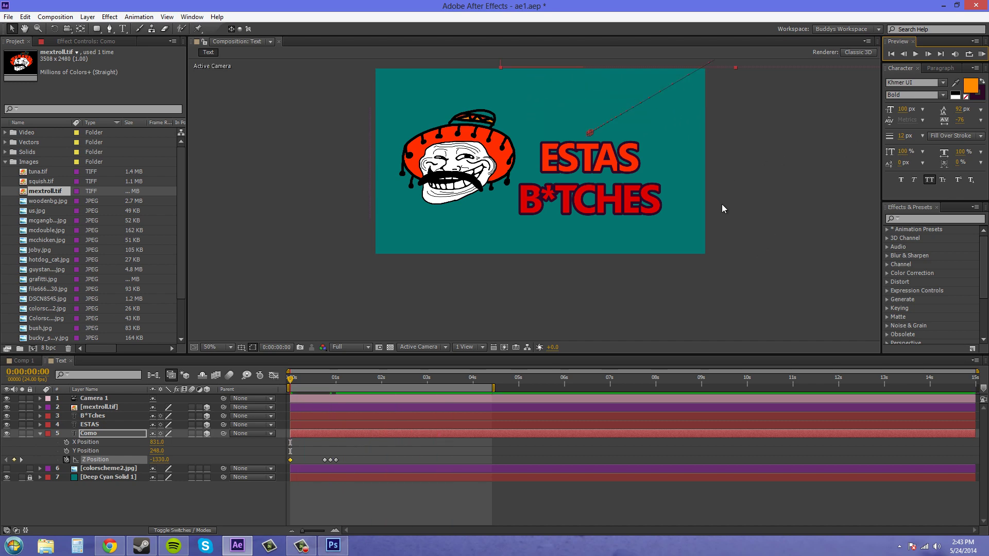
{"action": "scroll", "coordinate": [717, 237], "scroll_direction": "up", "scroll_amount": 2}
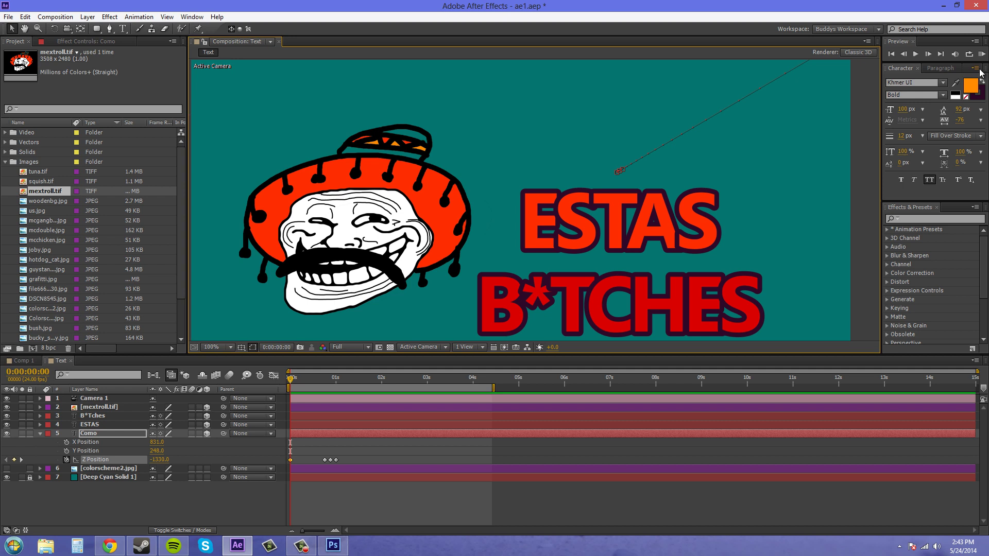
{"action": "left_click", "coordinate": [982, 54]}
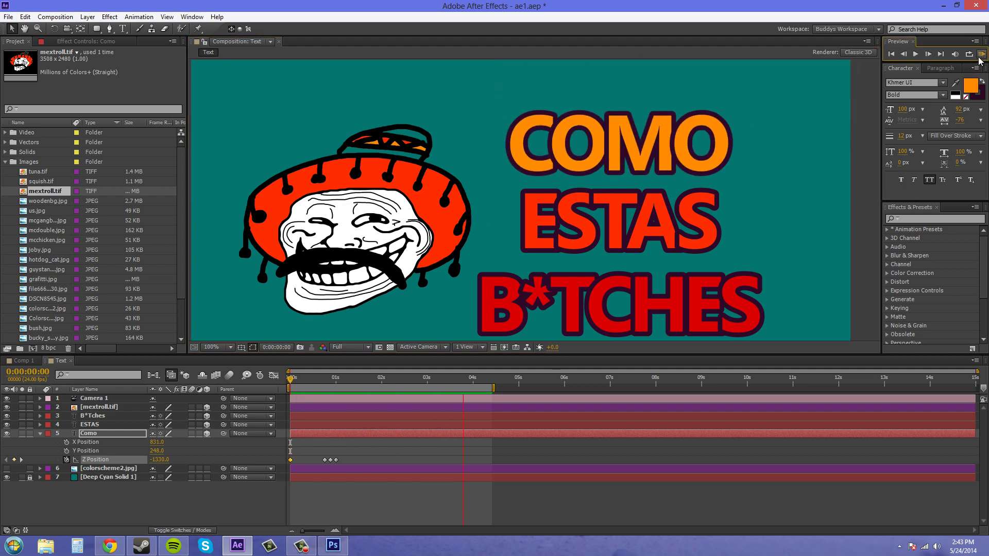
{"action": "left_click", "coordinate": [981, 55]}
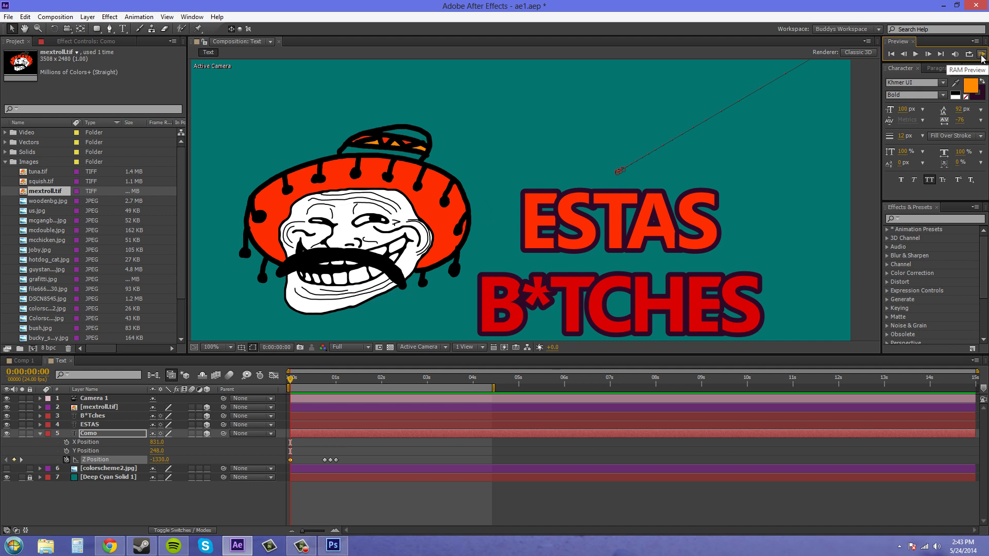
{"action": "left_click", "coordinate": [982, 55]}
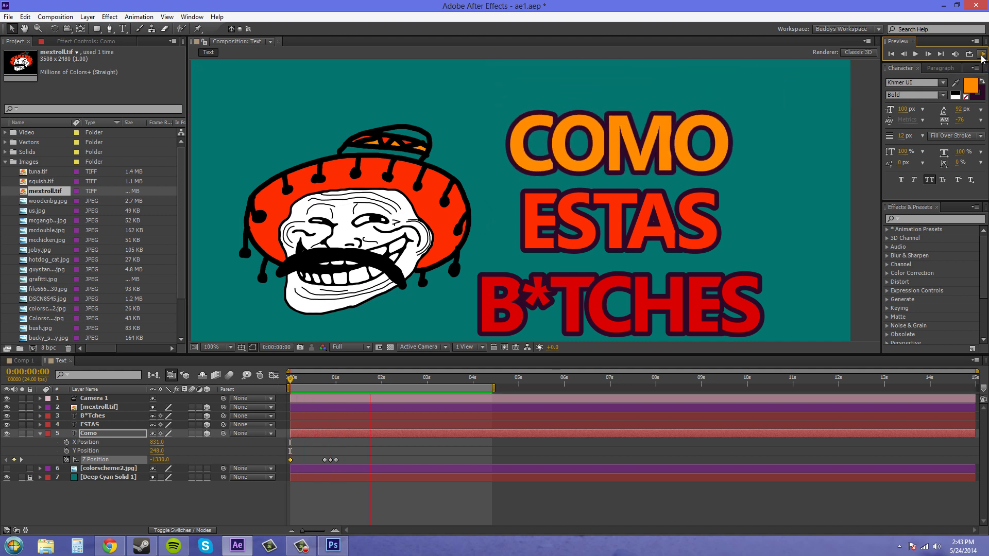
{"action": "left_click", "coordinate": [982, 56]}
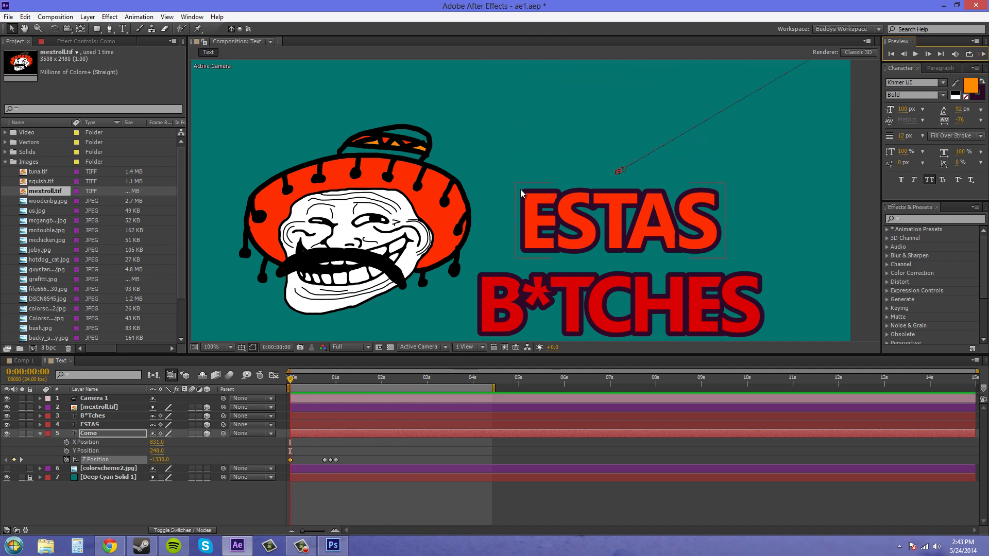
{"action": "scroll", "coordinate": [520, 194], "scroll_direction": "down", "scroll_amount": 2}
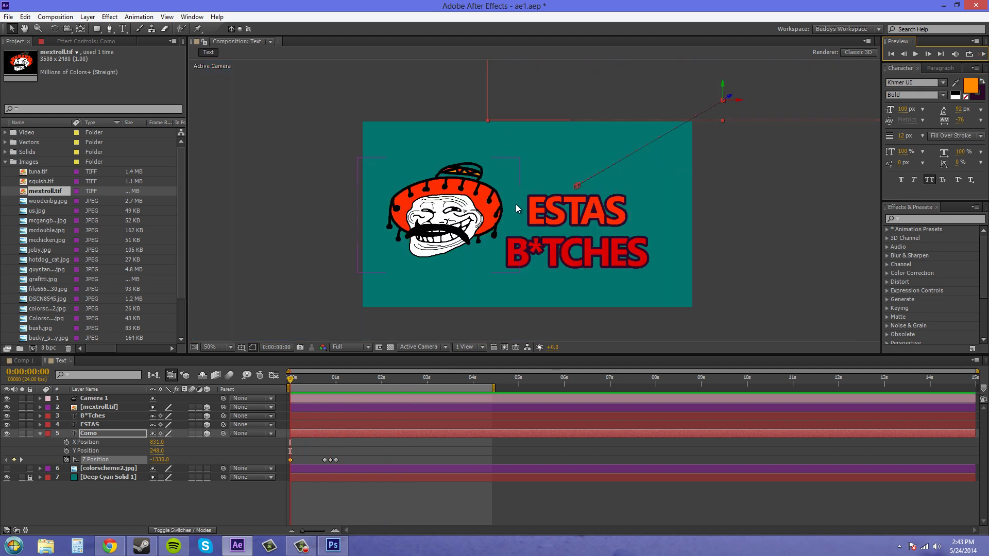
Step: Drag COMO's three bounce keyframes earlier in time and preview the tighter fly-in
{"action": "left_click", "coordinate": [293, 379]}
{"action": "left_click_drag", "start_coordinate": [293, 379], "coordinate": [316, 388]}
{"action": "left_click_drag", "start_coordinate": [342, 456], "coordinate": [320, 465]}
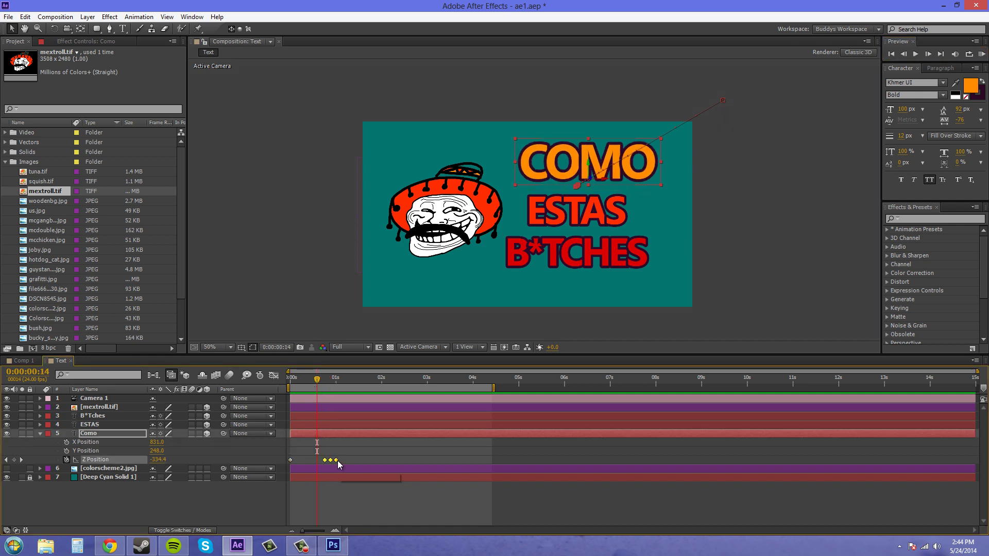
{"action": "left_click_drag", "start_coordinate": [338, 460], "coordinate": [321, 462]}
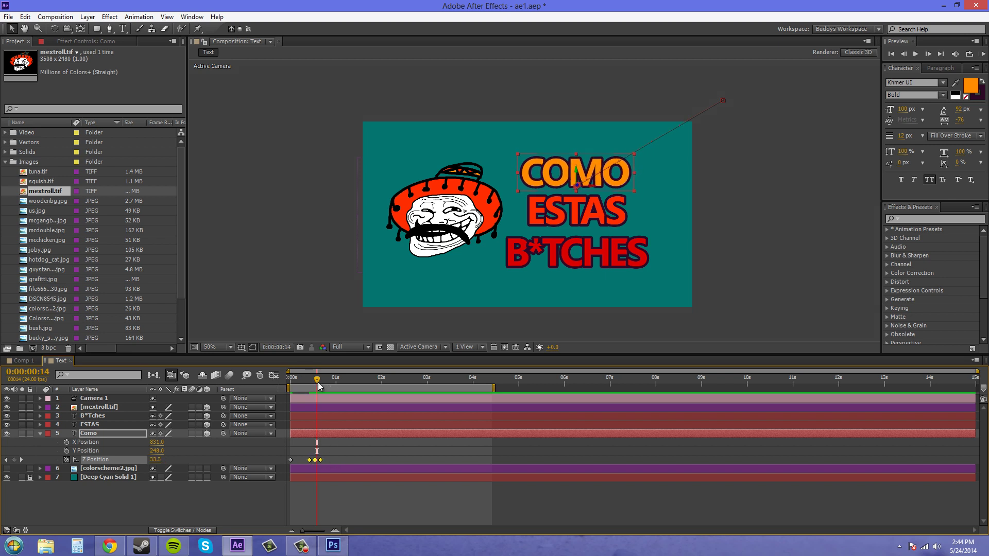
{"action": "left_click_drag", "start_coordinate": [317, 382], "coordinate": [255, 394]}
{"action": "left_click", "coordinate": [981, 53]}
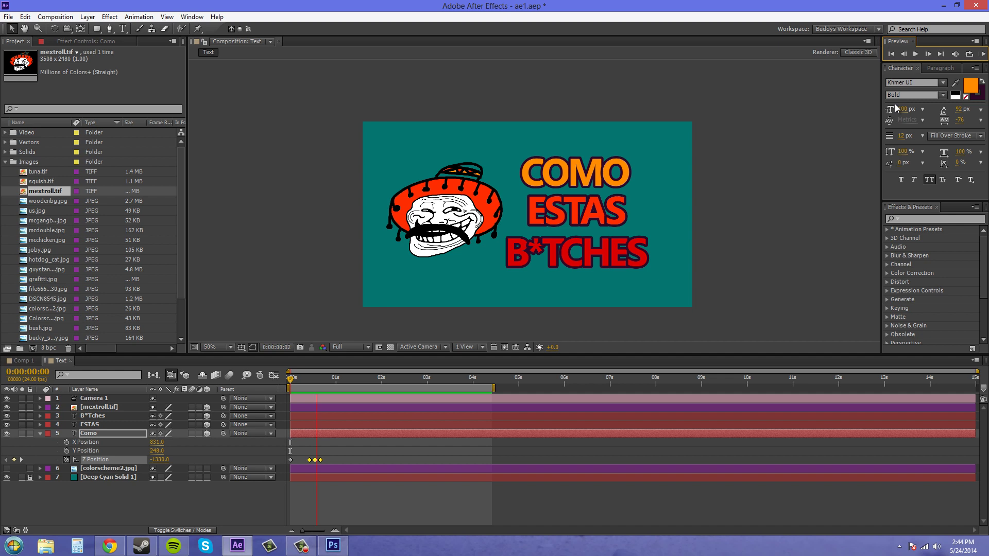
{"action": "left_click", "coordinate": [982, 54]}
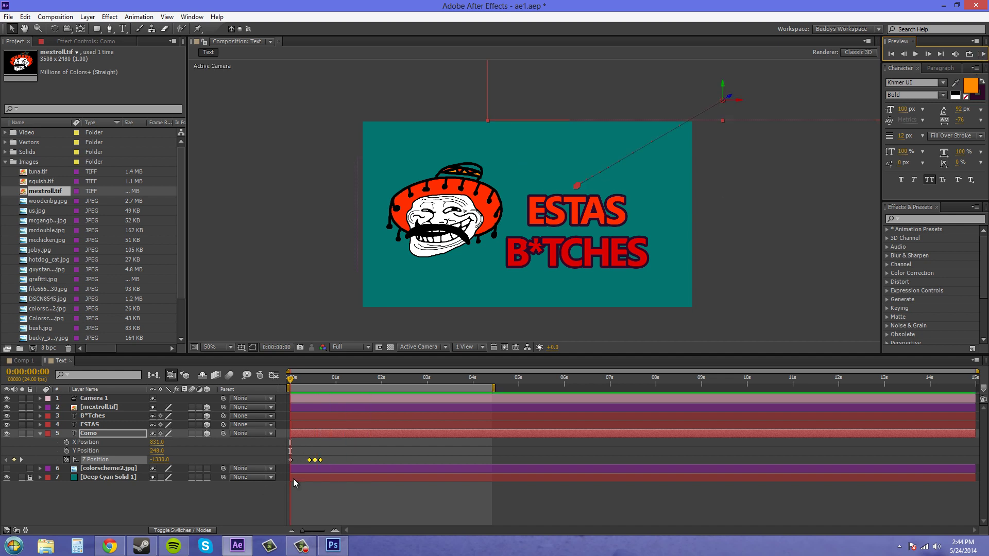
Step: Nudge the bounce keyframes one frame earlier and end the work area near 2.3 s
{"action": "key", "text": "alt+Left"}
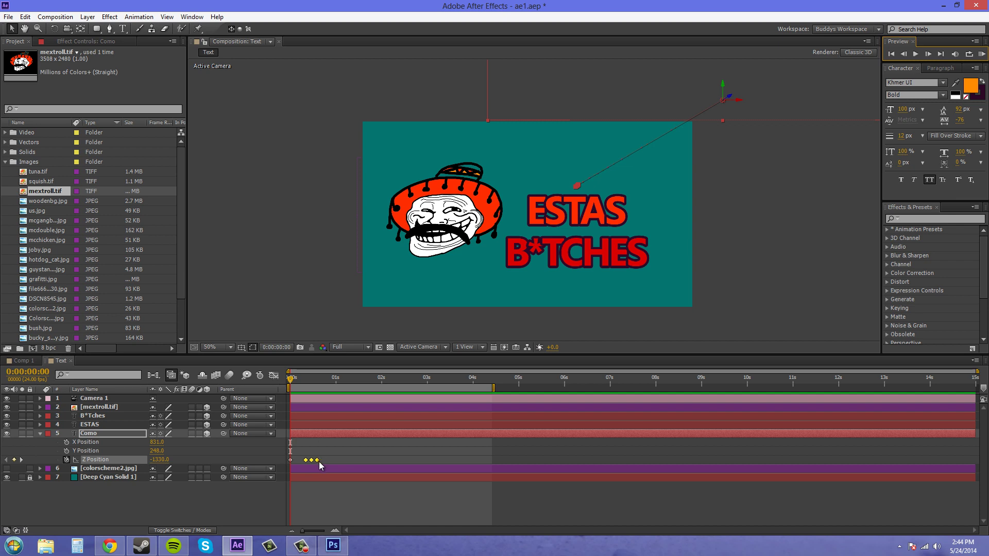
{"action": "left_click_drag", "start_coordinate": [320, 462], "coordinate": [318, 461]}
{"action": "left_click_drag", "start_coordinate": [493, 388], "coordinate": [397, 398]}
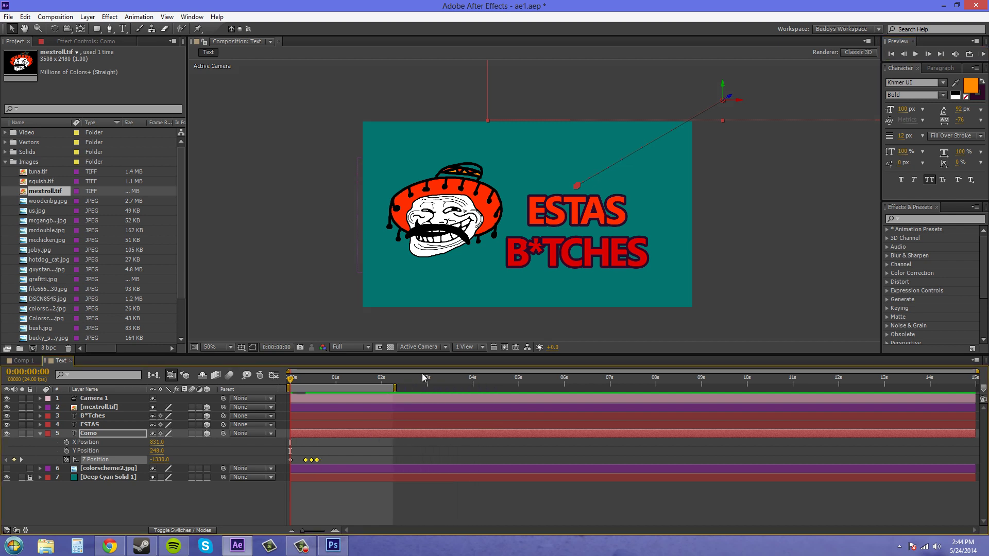
{"action": "left_click", "coordinate": [981, 54]}
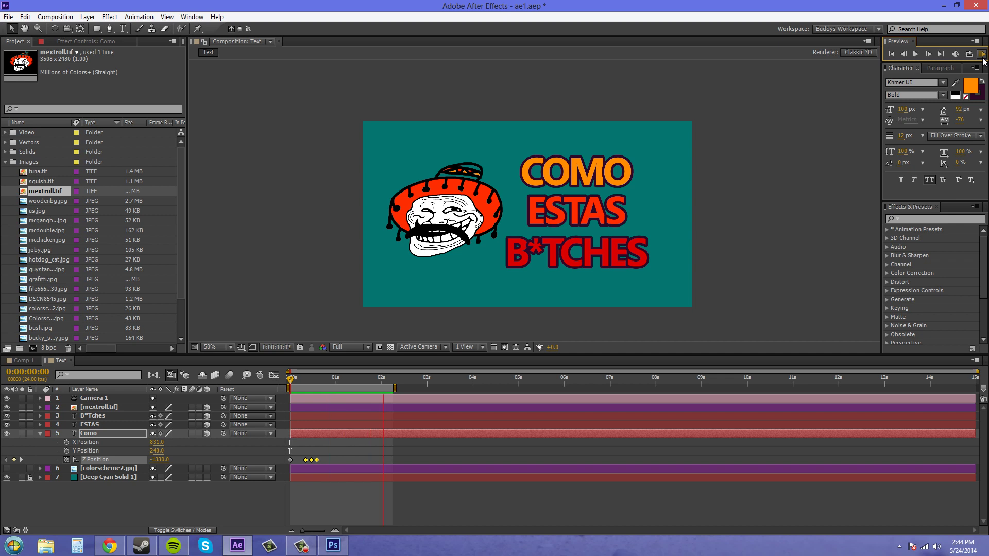
Step: Enable motion blur on the Como layer and the composition, preview, then check frame 5
{"action": "key", "text": "space"}
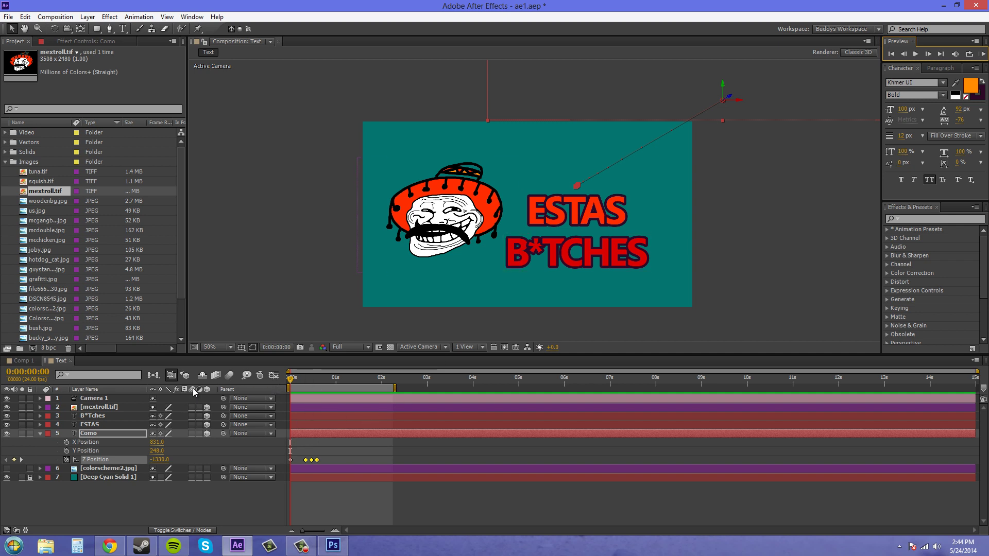
{"action": "left_click", "coordinate": [192, 435]}
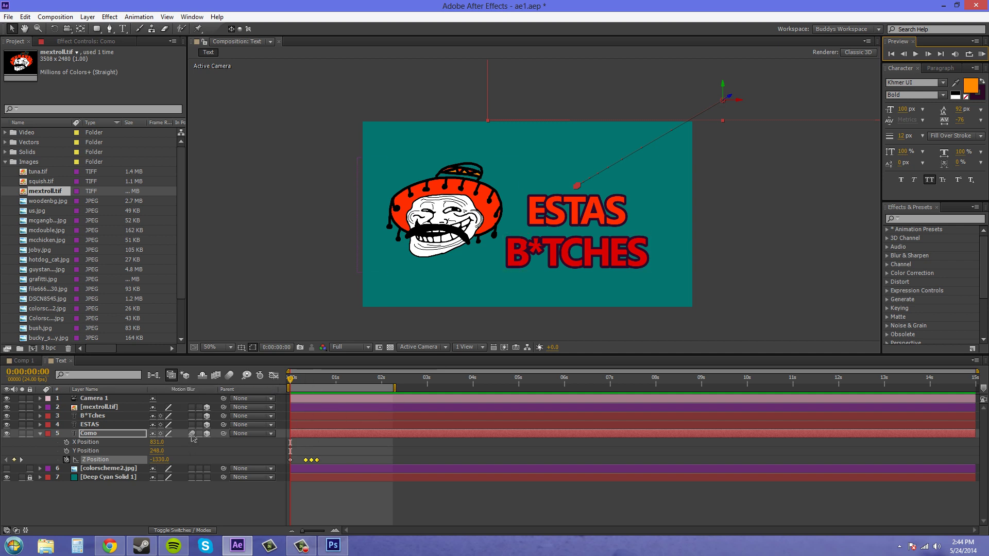
{"action": "left_click", "coordinate": [980, 54]}
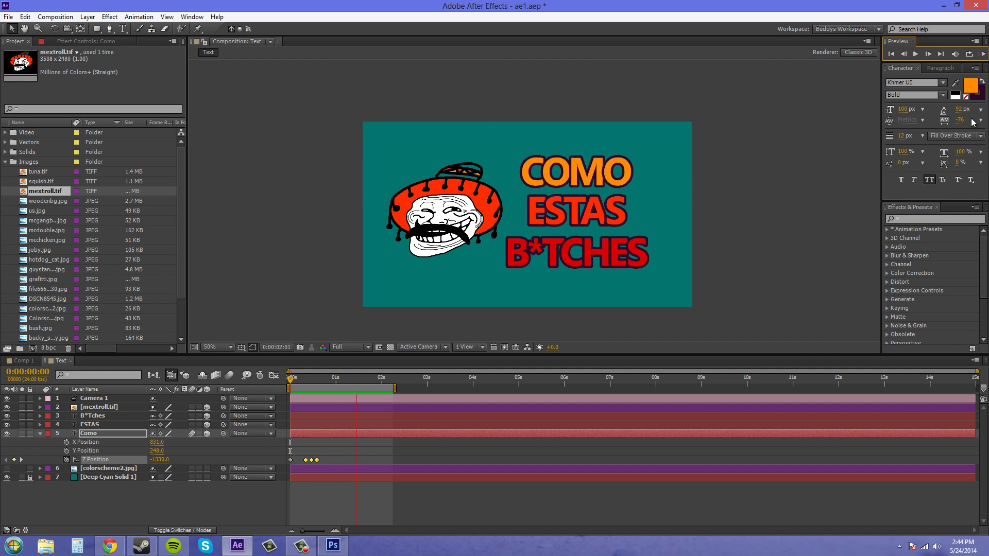
{"action": "left_click", "coordinate": [231, 380]}
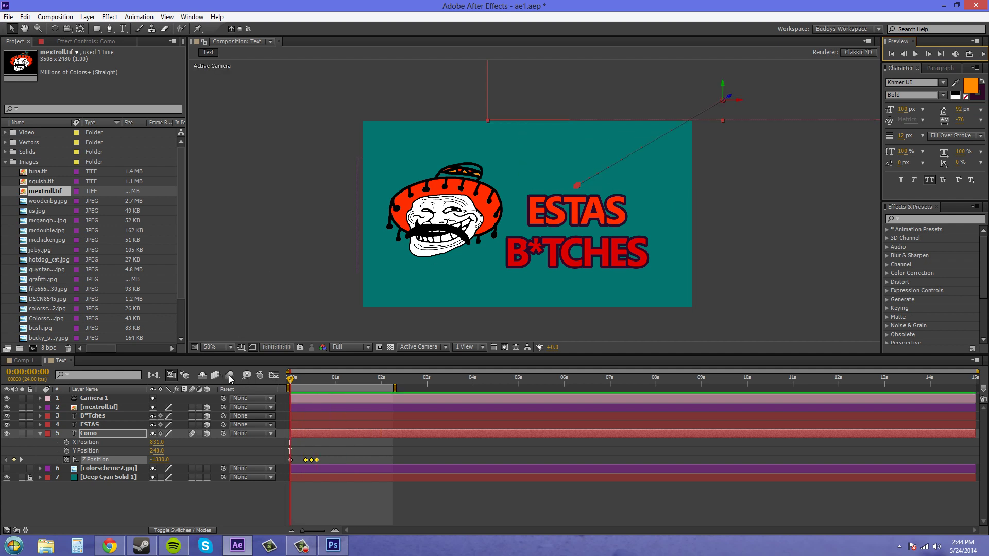
{"action": "left_click", "coordinate": [230, 376]}
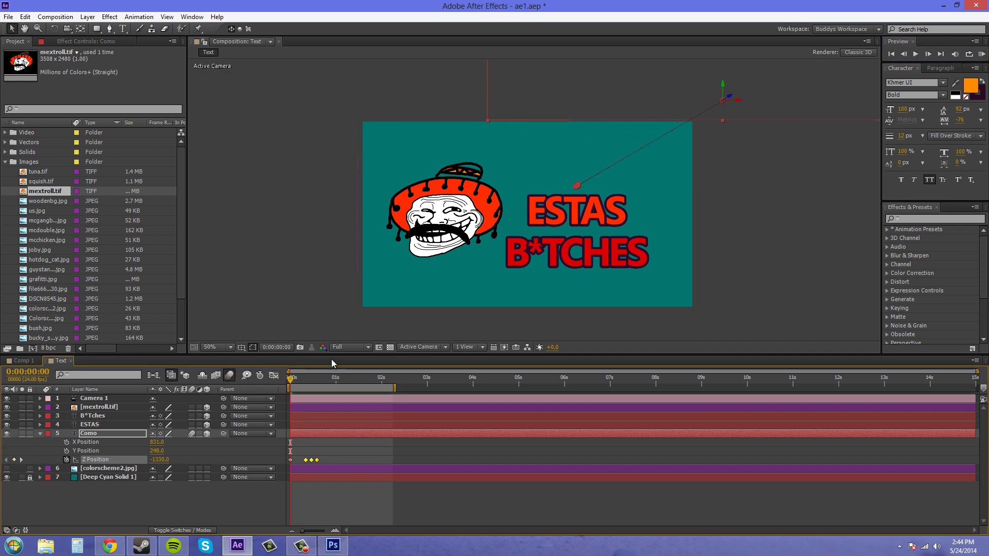
{"action": "left_click", "coordinate": [982, 54]}
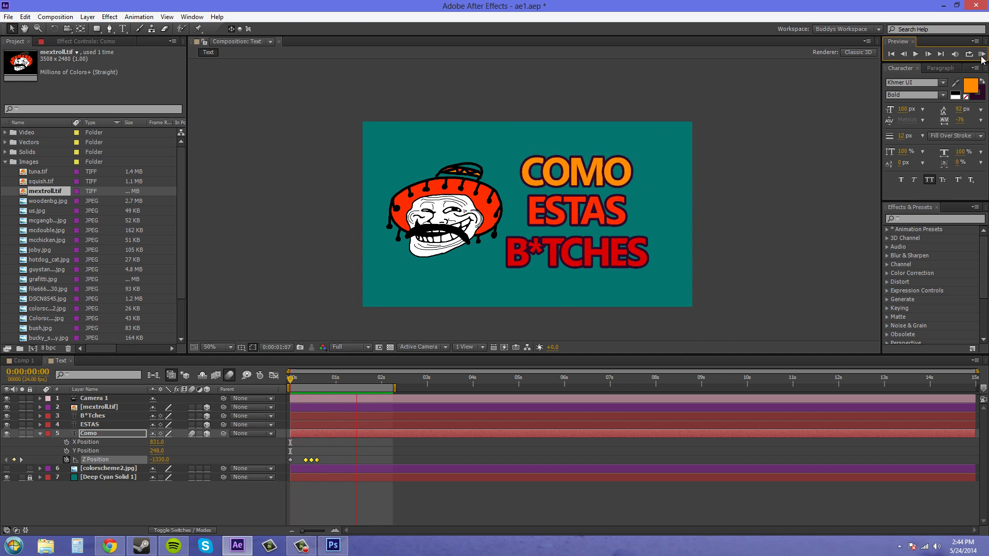
{"action": "key", "text": "space"}
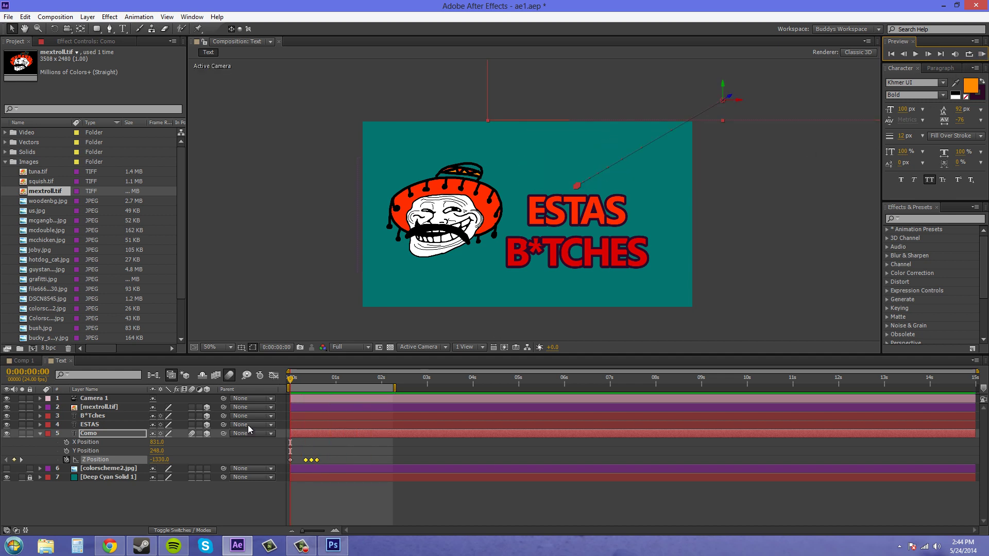
{"action": "mouse_move", "coordinate": [291, 379]}
{"action": "left_mouse_down"}
{"action": "mouse_move", "coordinate": [321, 382]}
{"action": "mouse_move", "coordinate": [289, 381]}
{"action": "left_mouse_up"}
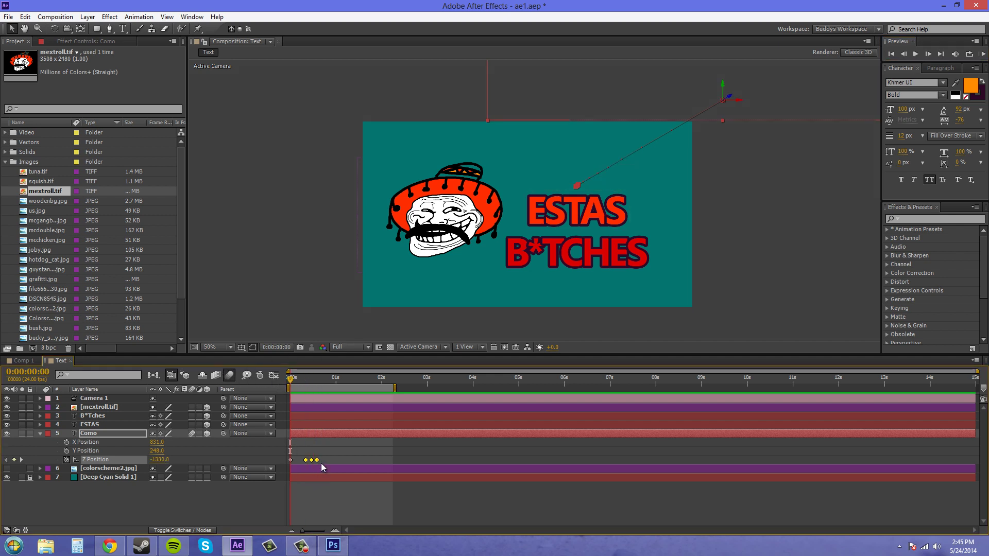
Step: Show Position on ESTAS and B*Tches, select both, and apply Separate Dimensions
{"action": "left_click", "coordinate": [96, 427]}
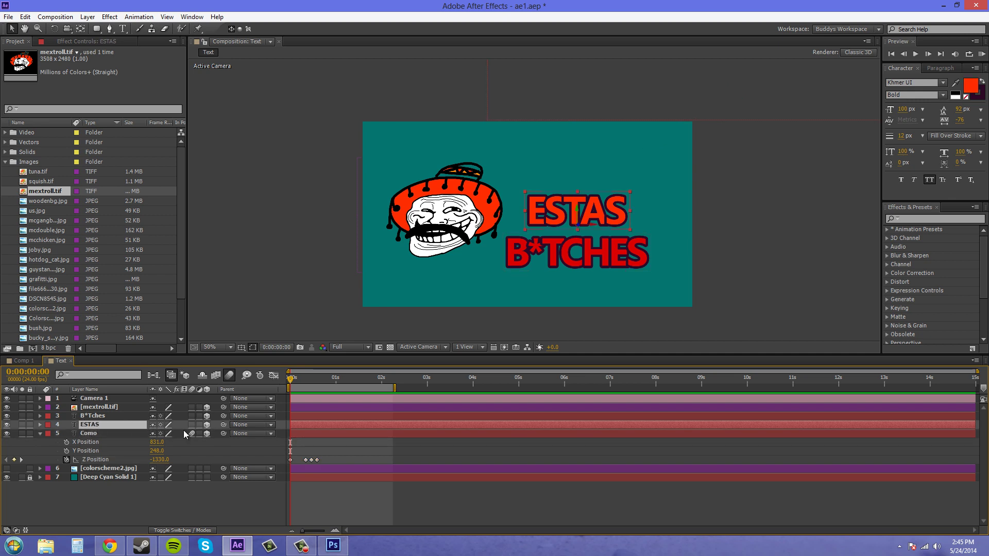
{"action": "key", "text": "p"}
{"action": "left_click", "coordinate": [90, 433]}
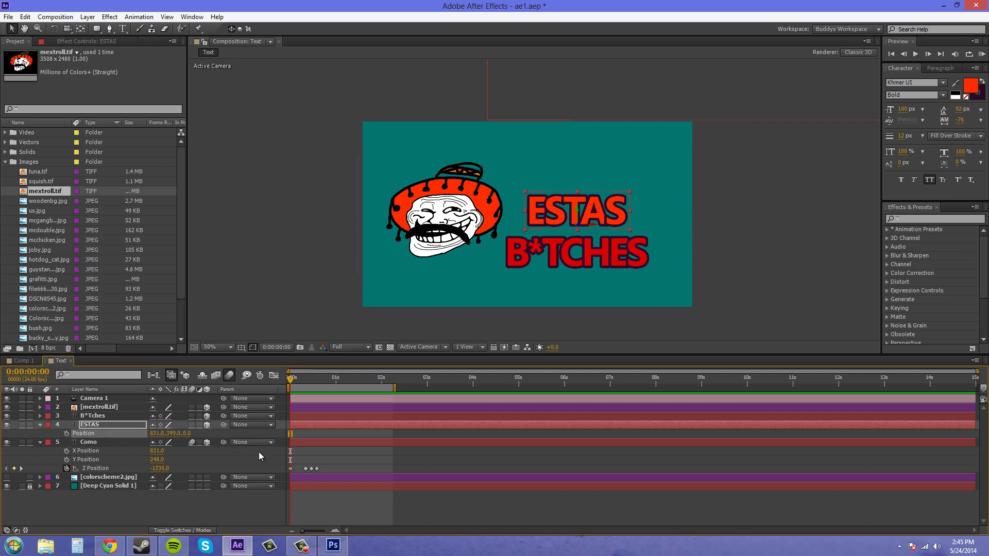
{"action": "left_click", "coordinate": [92, 416]}
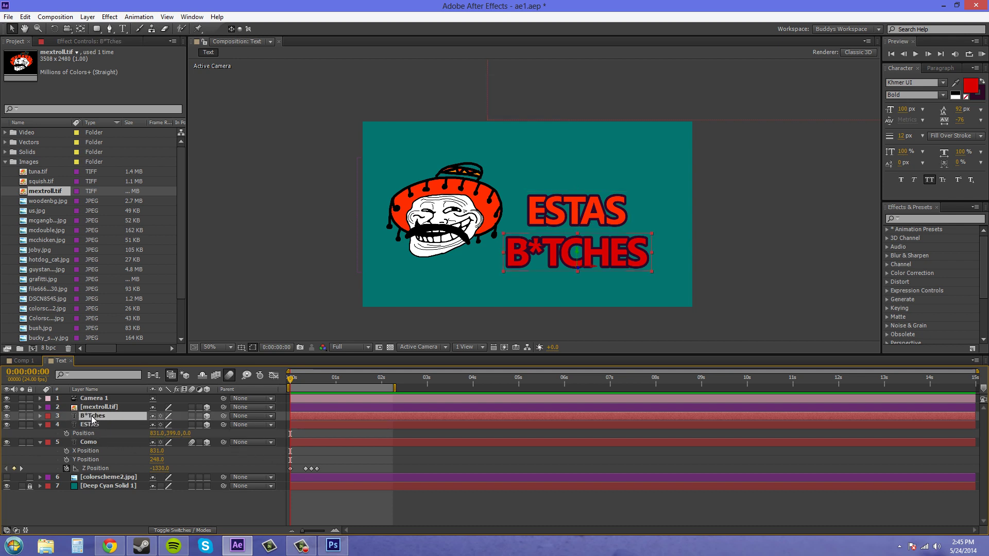
{"action": "key", "text": "p"}
{"action": "left_click", "coordinate": [92, 426]}
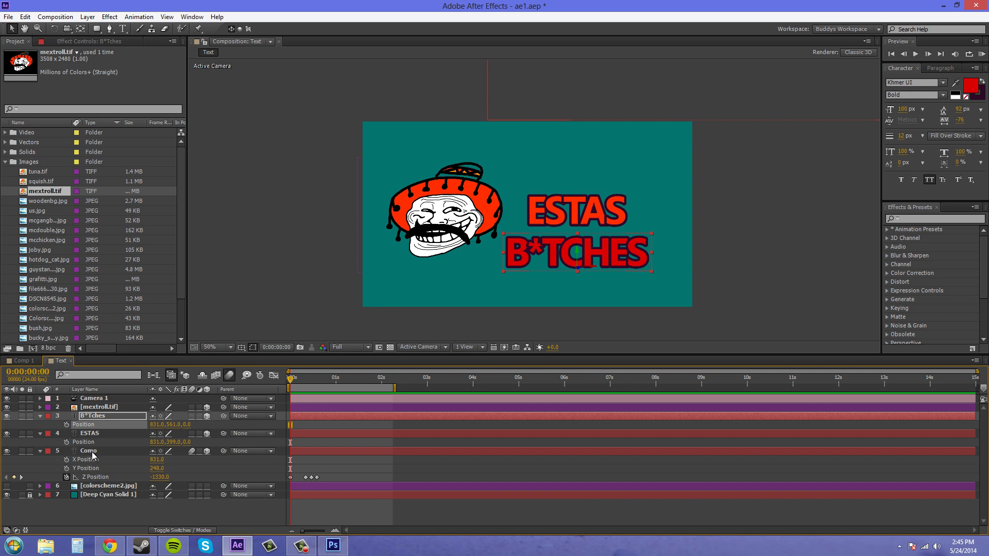
{"action": "left_click", "coordinate": [89, 443], "text": "shift"}
{"action": "right_click", "coordinate": [88, 443]}
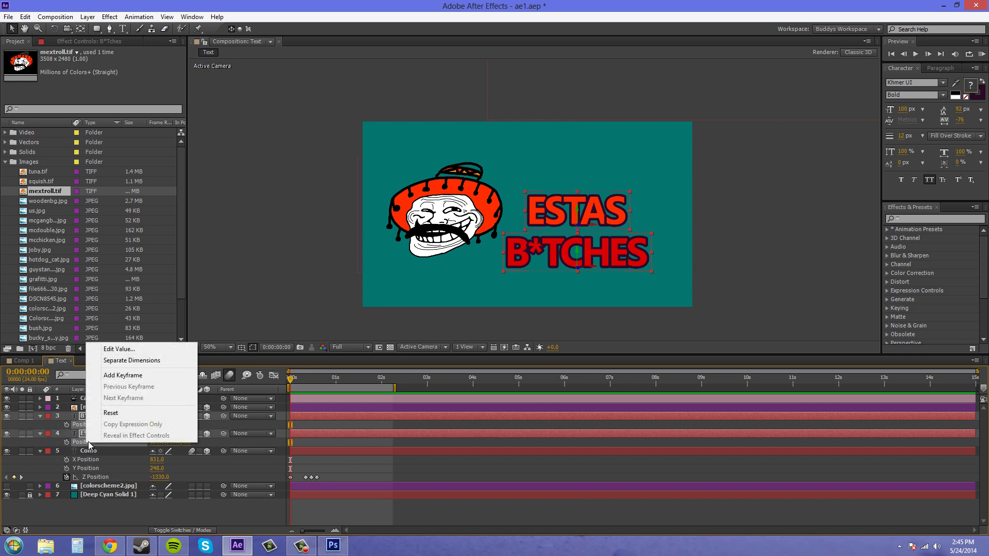
{"action": "left_click", "coordinate": [132, 361]}
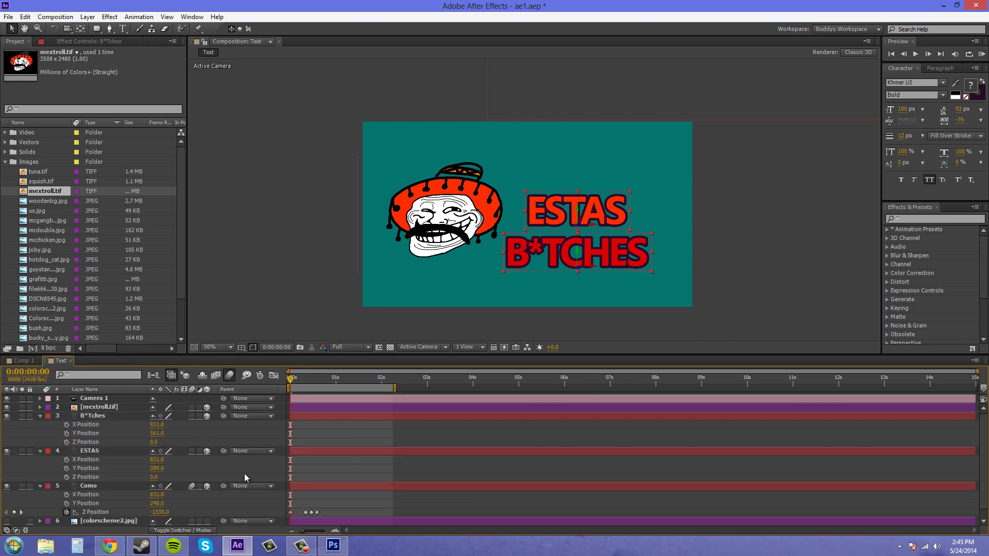
Step: Copy all of COMO's Z Position keyframes via the Edit menu
{"action": "left_click_drag", "start_coordinate": [339, 511], "coordinate": [287, 516]}
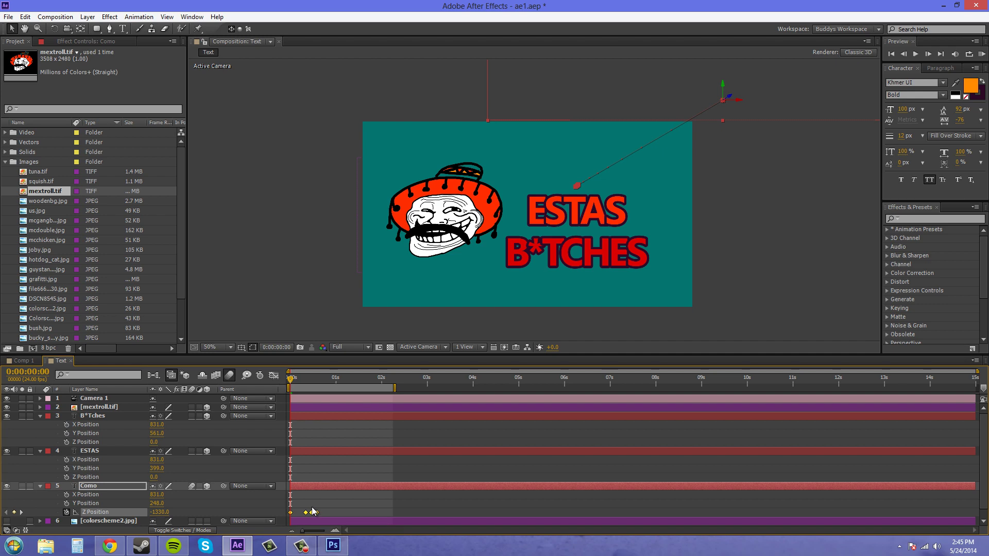
{"action": "left_click", "coordinate": [24, 16]}
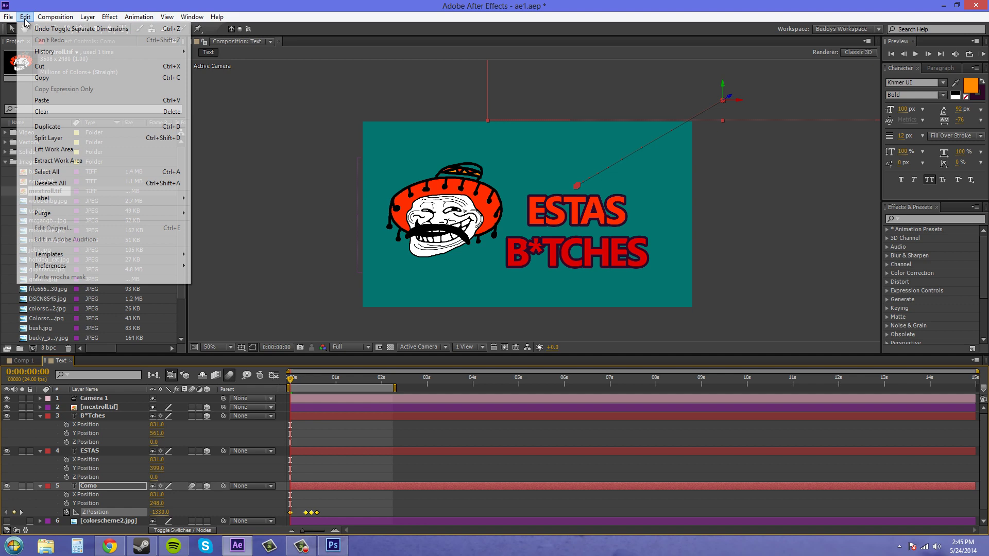
{"action": "left_click", "coordinate": [50, 83]}
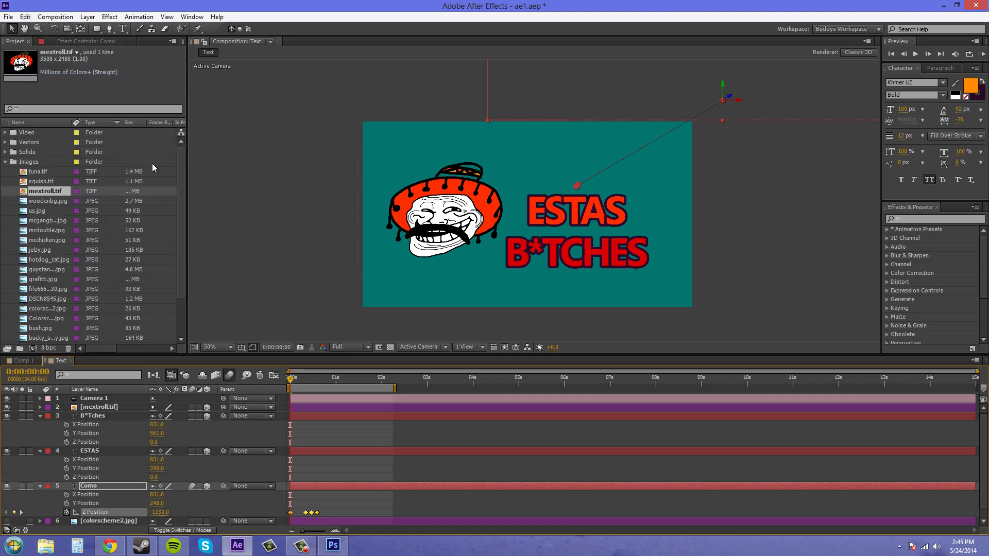
Step: Paste the keyframes onto ESTAS's Z Position at frame 15, starting at -1905
{"action": "left_click_drag", "start_coordinate": [296, 382], "coordinate": [316, 382]}
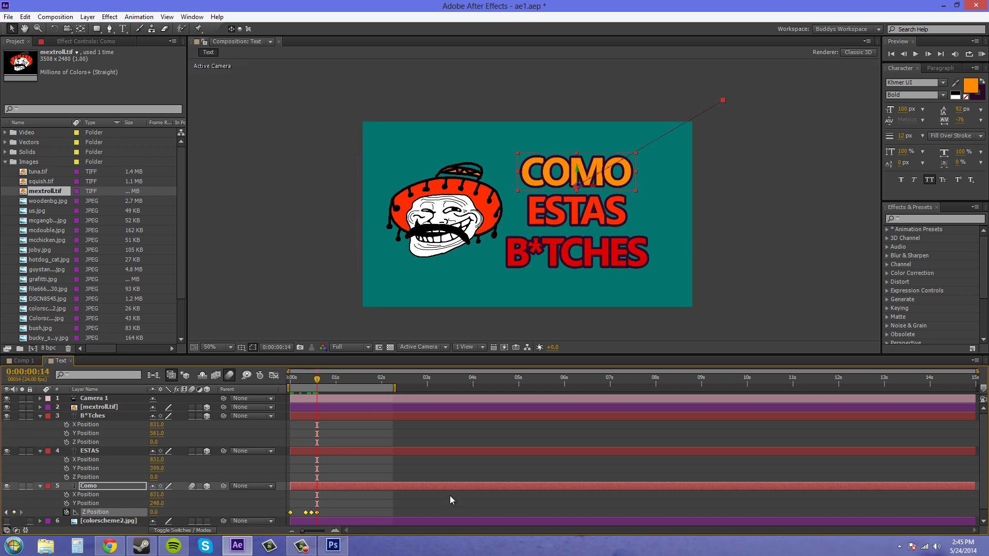
{"action": "key", "text": "Page_Down"}
{"action": "left_click", "coordinate": [97, 453]}
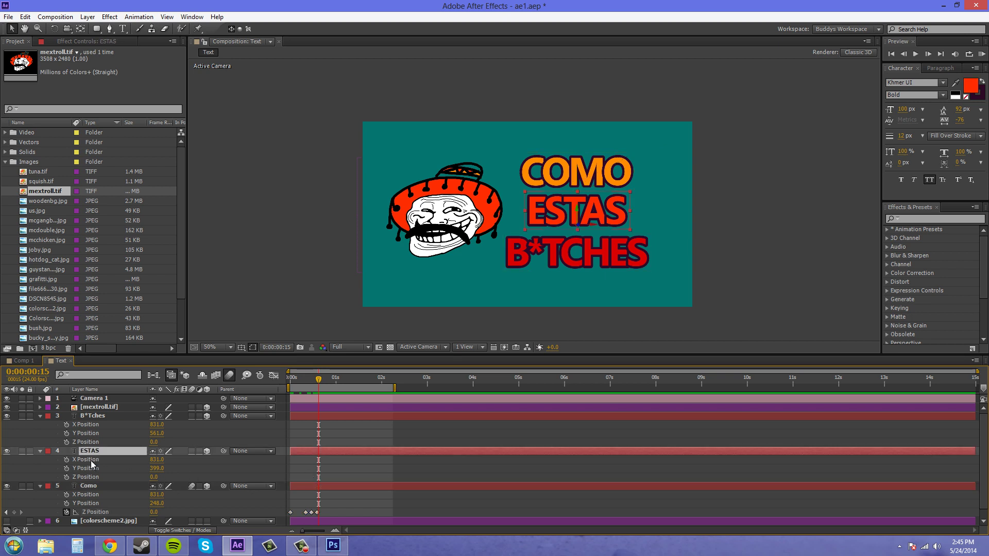
{"action": "left_click", "coordinate": [88, 477]}
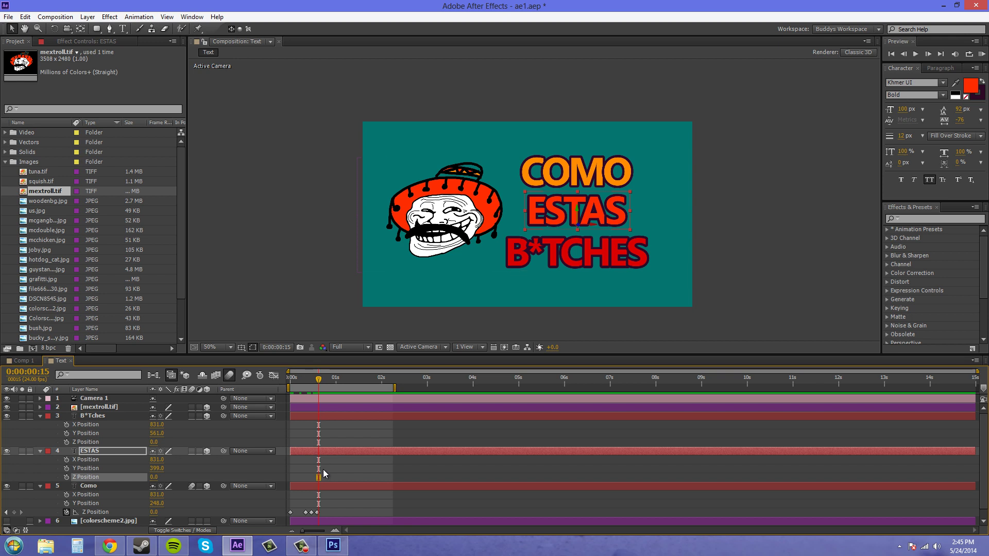
{"action": "key", "text": "ctrl+v"}
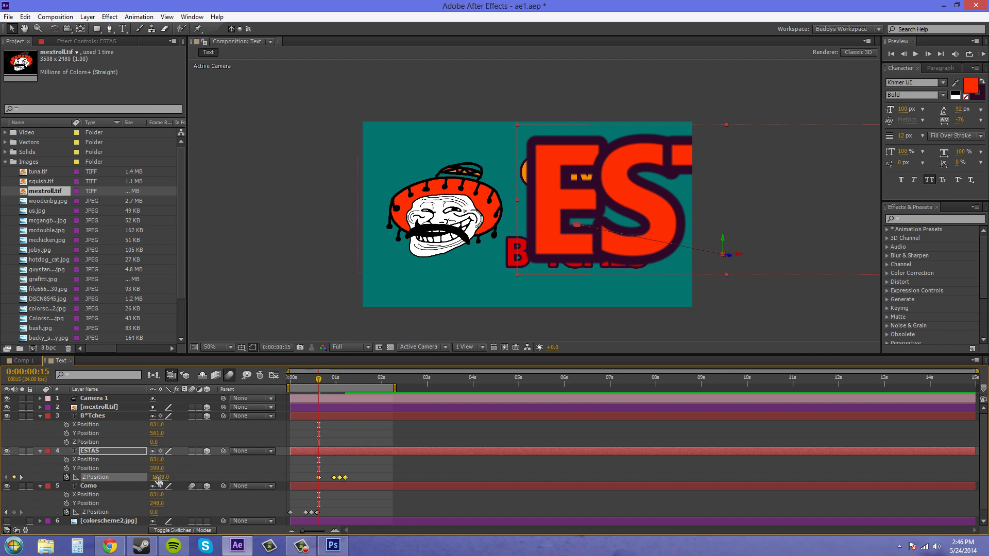
{"action": "left_click_drag", "start_coordinate": [156, 477], "coordinate": [143, 476]}
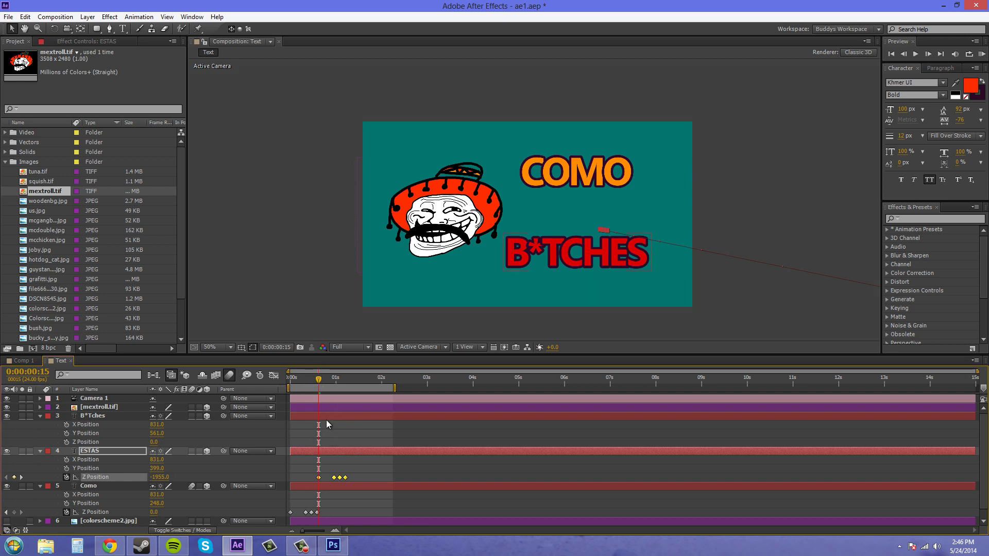
{"action": "left_click_drag", "start_coordinate": [320, 381], "coordinate": [345, 381]}
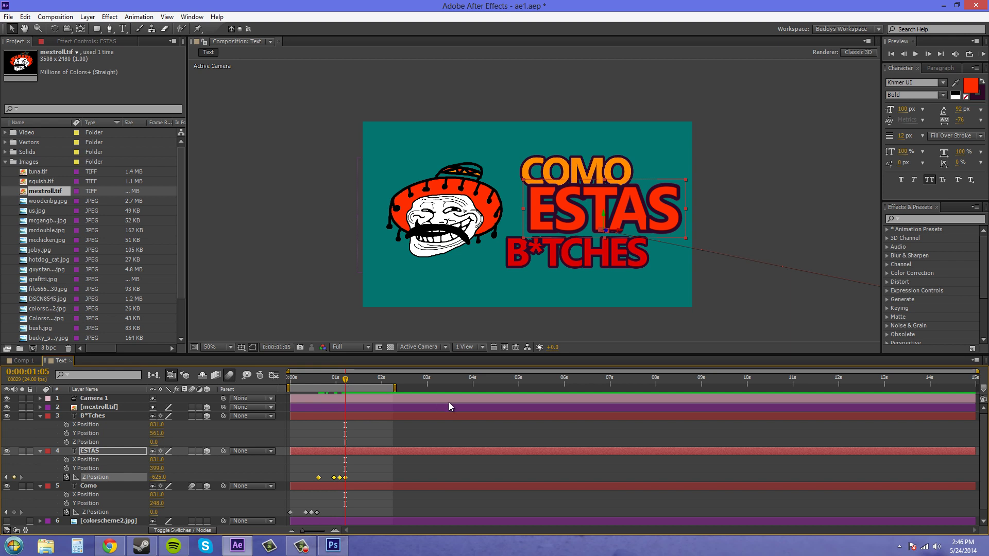
Step: Paste the bounce keyframes onto B*Tches's Z Position at 1:06, starting at -1436
{"action": "key", "text": "Page_Down"}
{"action": "left_click", "coordinate": [91, 416]}
{"action": "left_click", "coordinate": [99, 443]}
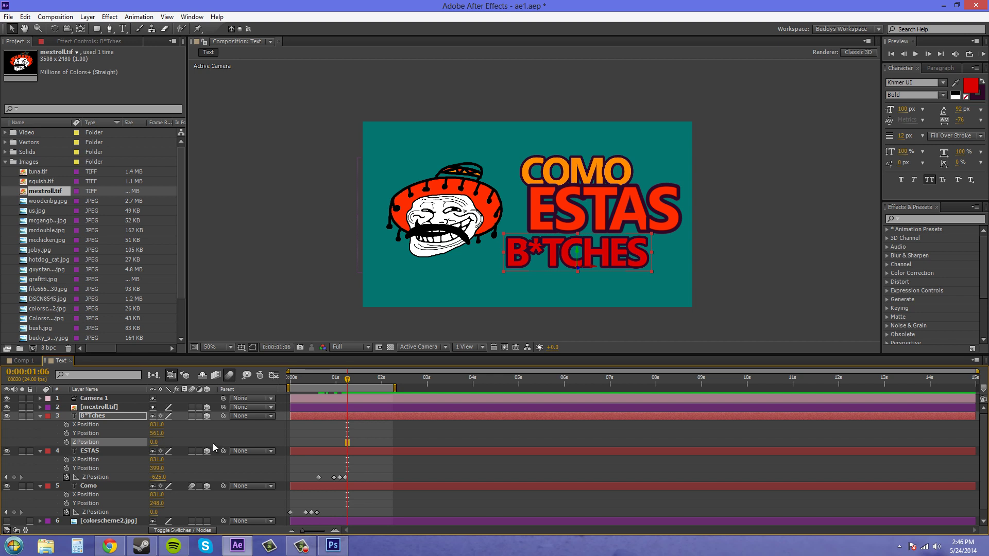
{"action": "key", "text": "ctrl+v"}
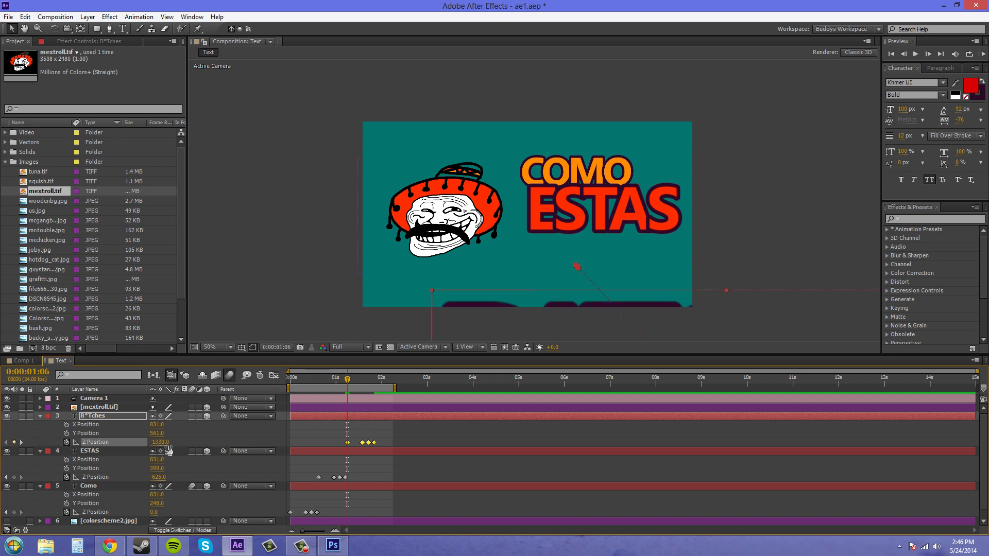
{"action": "left_click_drag", "start_coordinate": [160, 442], "coordinate": [123, 444]}
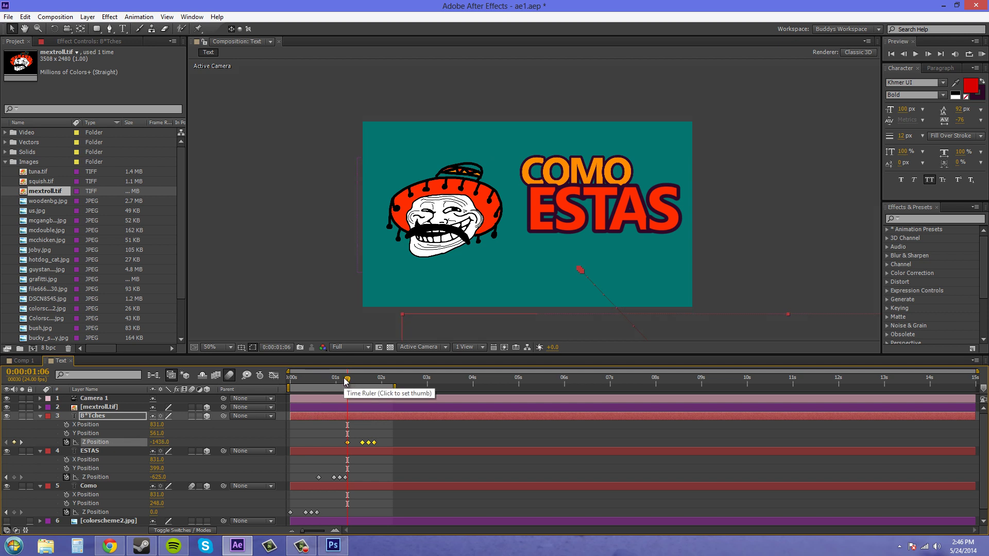
{"action": "mouse_move", "coordinate": [346, 380]}
{"action": "left_mouse_down"}
{"action": "mouse_move", "coordinate": [332, 384]}
{"action": "mouse_move", "coordinate": [347, 385]}
{"action": "left_mouse_up"}
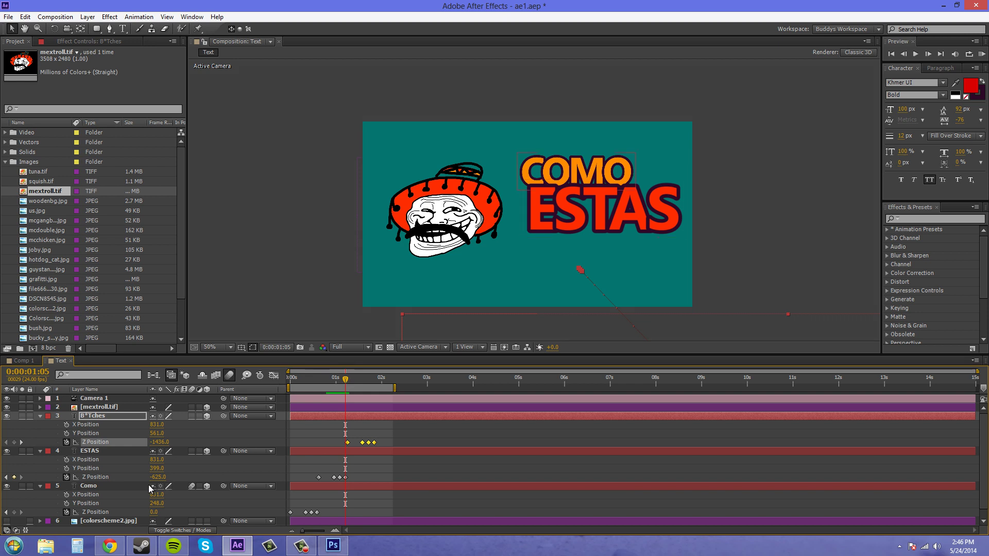
{"action": "left_click", "coordinate": [114, 477]}
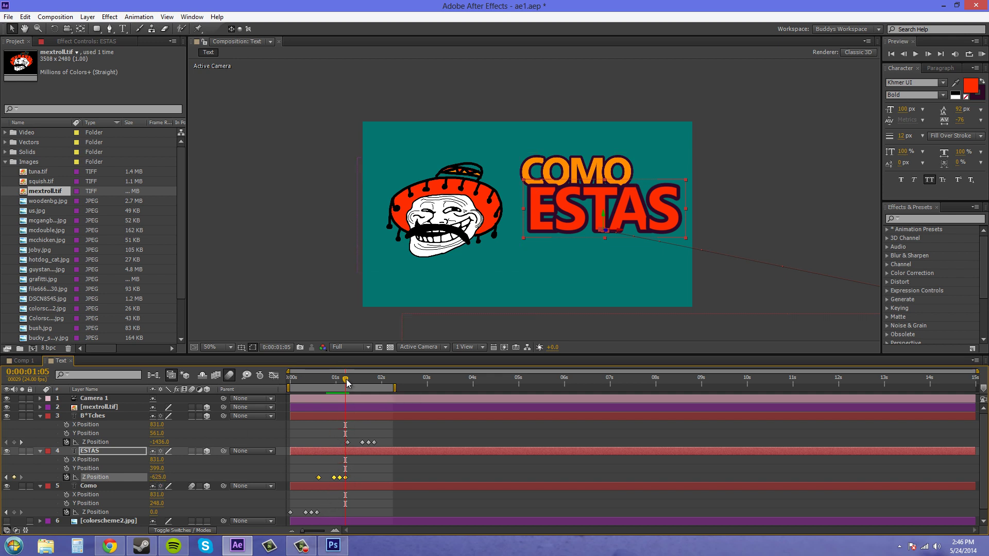
Step: Deepen ESTAS's first Z Position keyframe at frame 15 to -1800 and check its landing
{"action": "left_click_drag", "start_coordinate": [345, 381], "coordinate": [319, 387]}
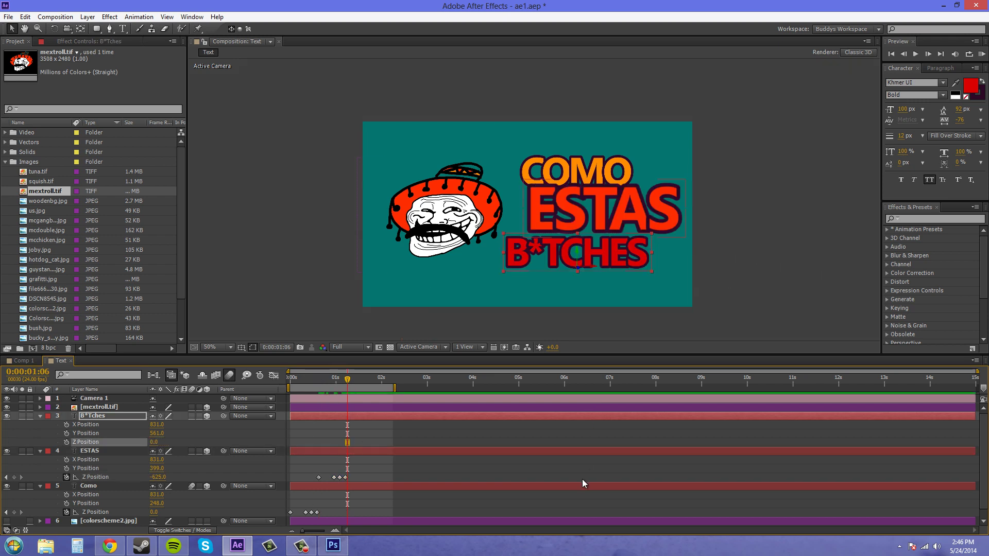
{"action": "key", "text": "space"}
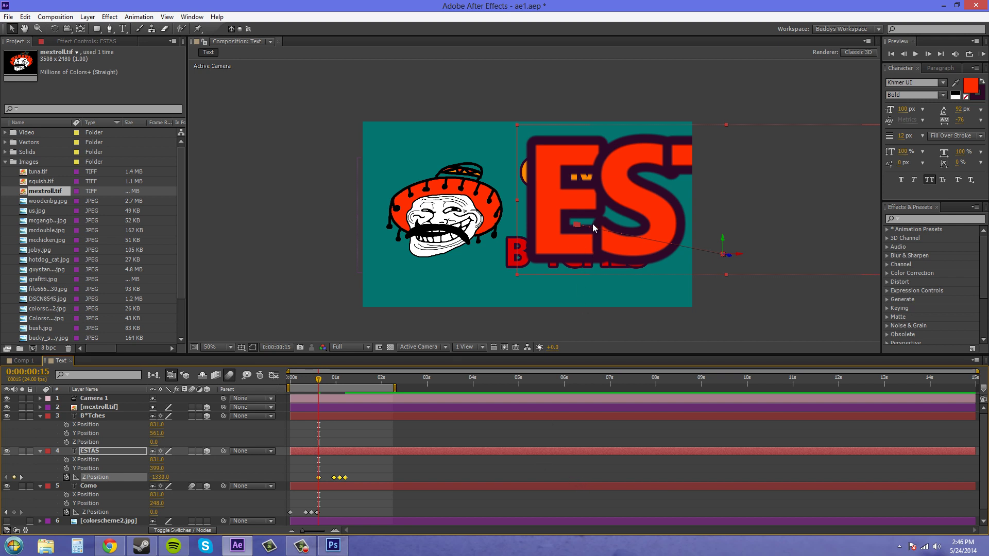
{"action": "left_click", "coordinate": [353, 471]}
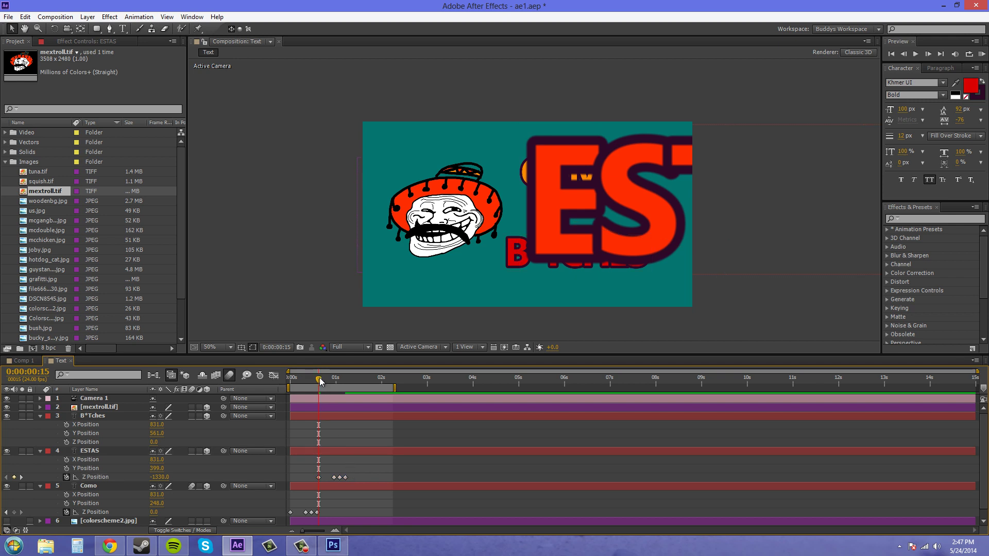
{"action": "left_click", "coordinate": [318, 478]}
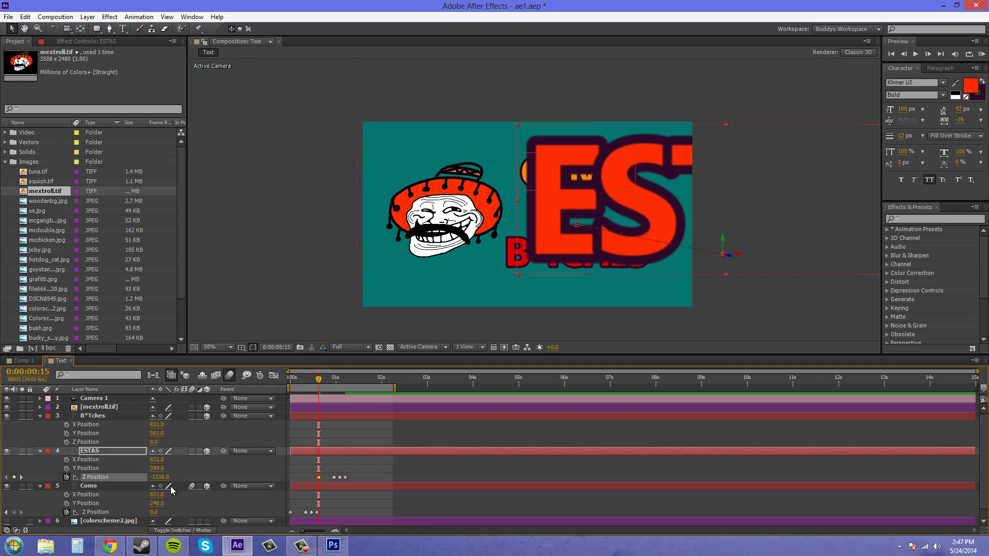
{"action": "left_click_drag", "start_coordinate": [157, 477], "coordinate": [134, 475]}
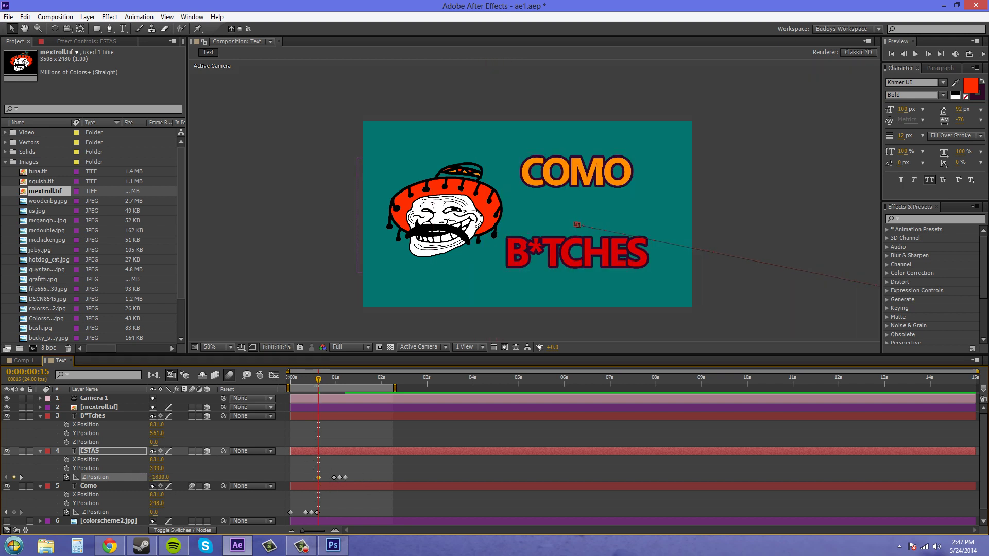
{"action": "left_click_drag", "start_coordinate": [320, 381], "coordinate": [345, 382]}
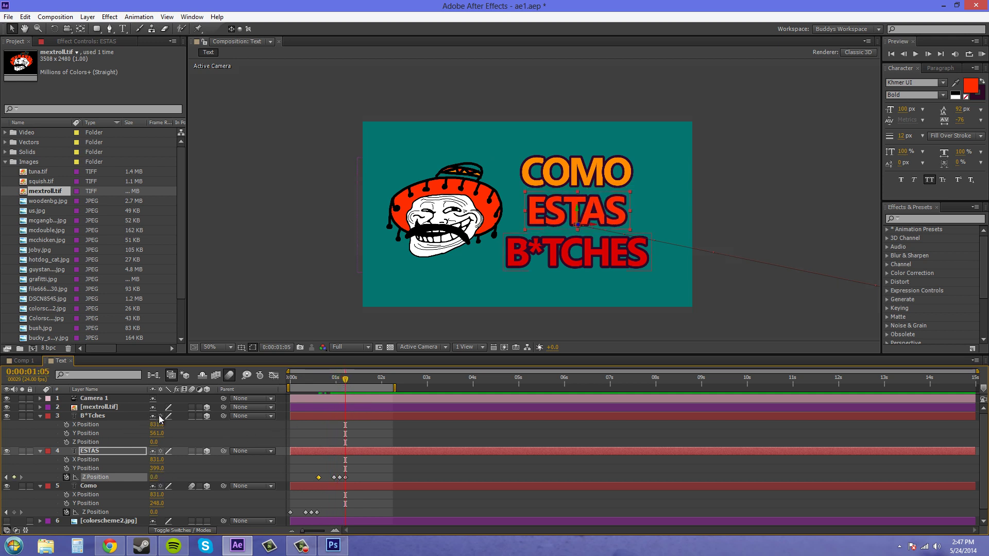
Step: Paste ESTAS's Z Position keyframes onto B*Tches at 1:06, then return to frame 0
{"action": "left_click_drag", "start_coordinate": [376, 481], "coordinate": [299, 483]}
{"action": "key", "text": "Page_Down"}
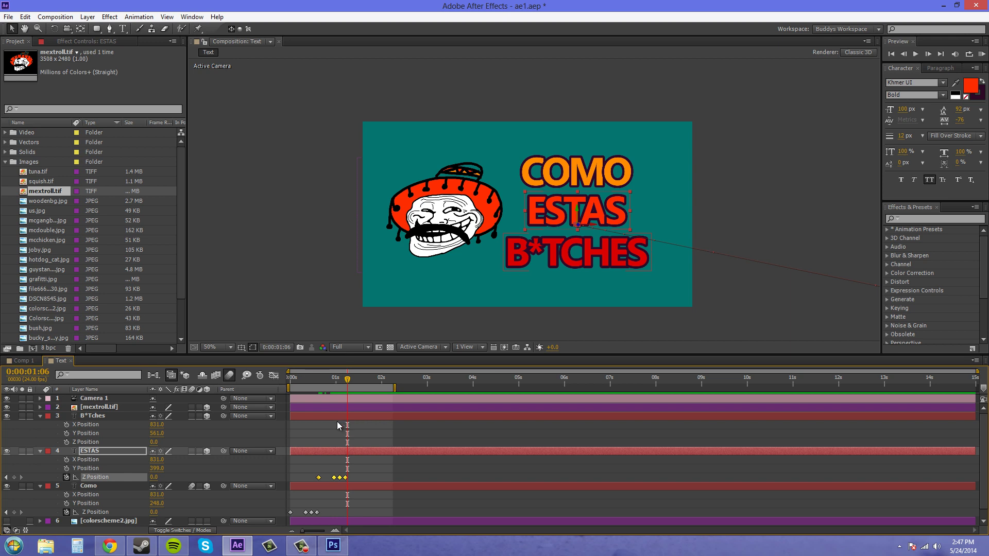
{"action": "left_click", "coordinate": [84, 442]}
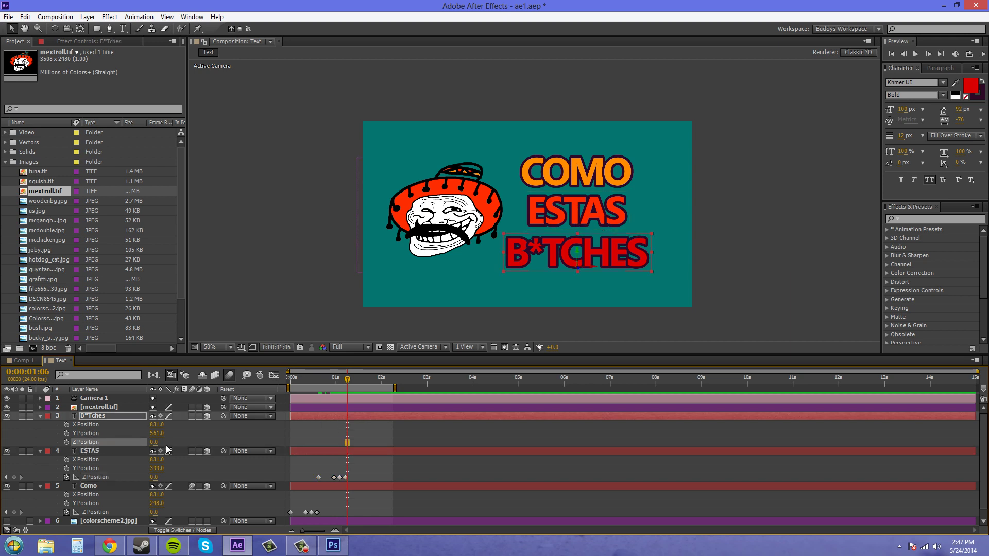
{"action": "key", "text": "ctrl+v"}
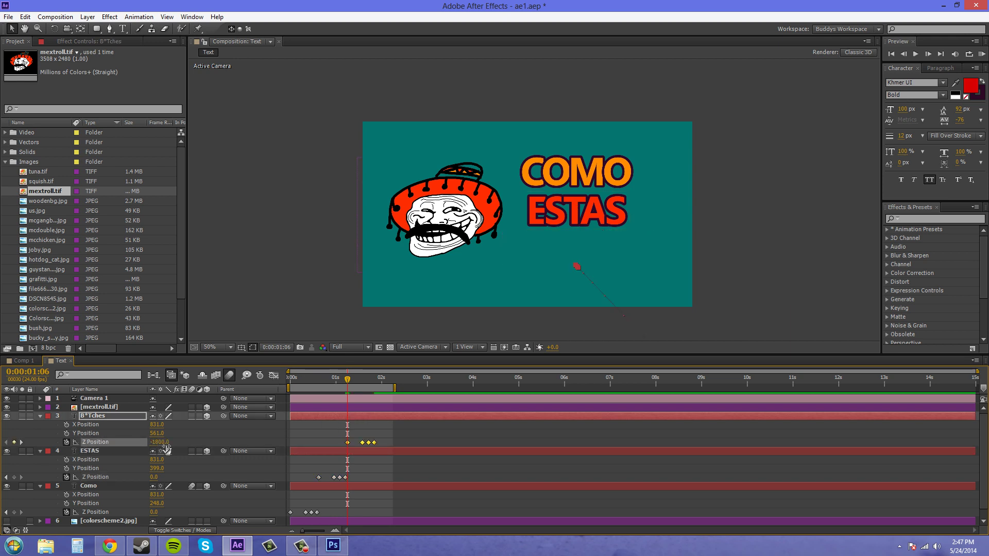
{"action": "left_click_drag", "start_coordinate": [348, 382], "coordinate": [290, 381]}
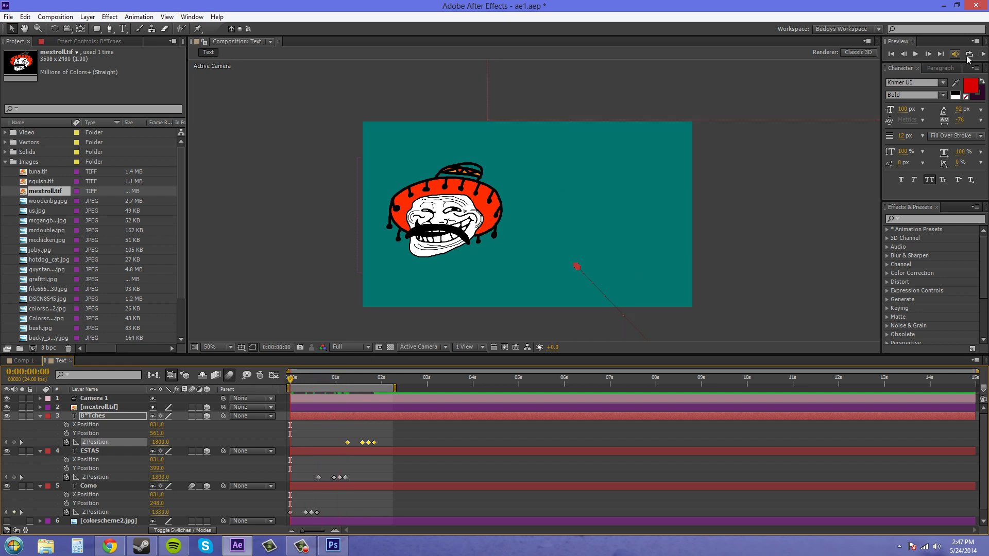
Step: After a preview, enable motion blur on ESTAS and B*Tches and end the work area at 3 s
{"action": "left_click", "coordinate": [981, 54]}
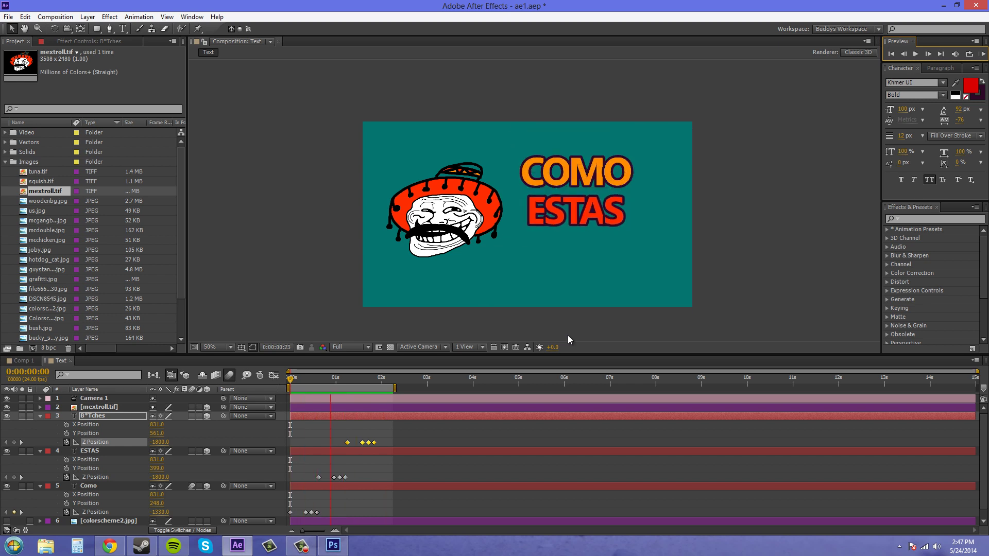
{"action": "key", "text": "space"}
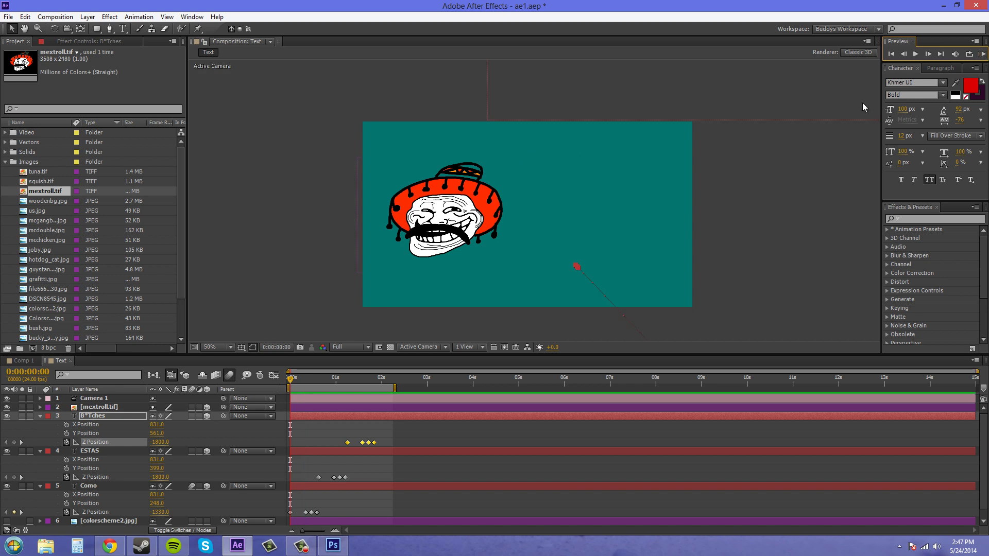
{"action": "left_click", "coordinate": [192, 451]}
{"action": "left_click", "coordinate": [193, 416]}
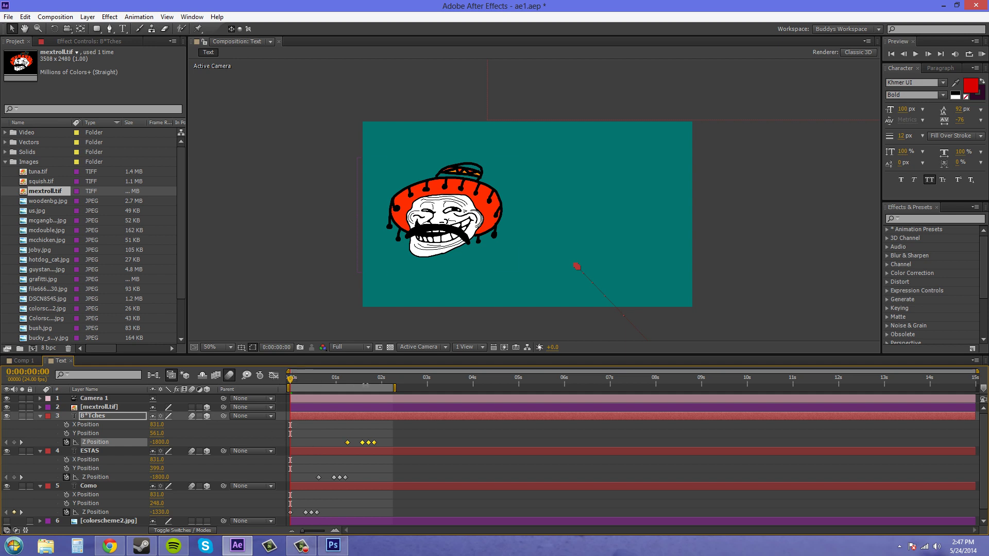
{"action": "left_click_drag", "start_coordinate": [405, 389], "coordinate": [430, 389]}
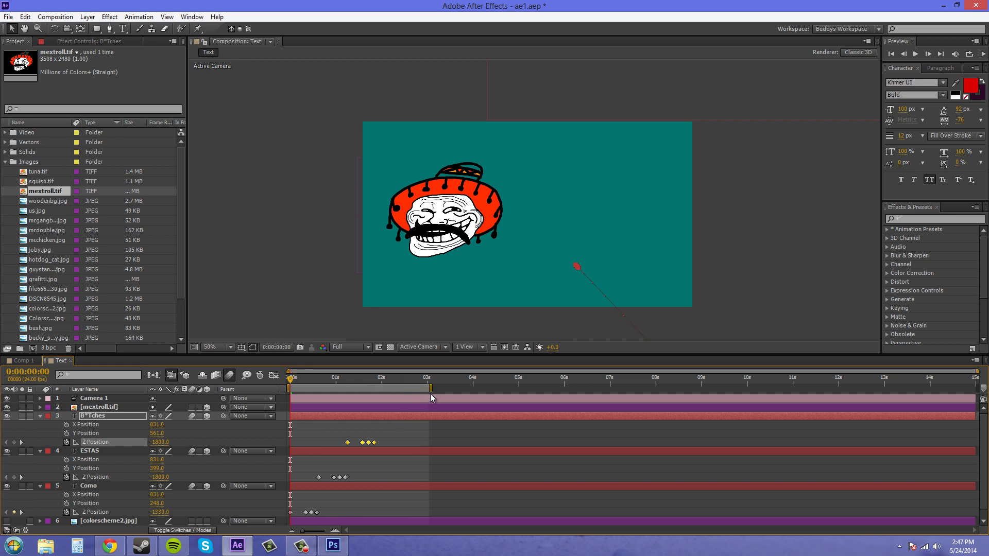
Step: Select and copy the four B*Tches Z Position keyframes
{"action": "right_click", "coordinate": [375, 442]}
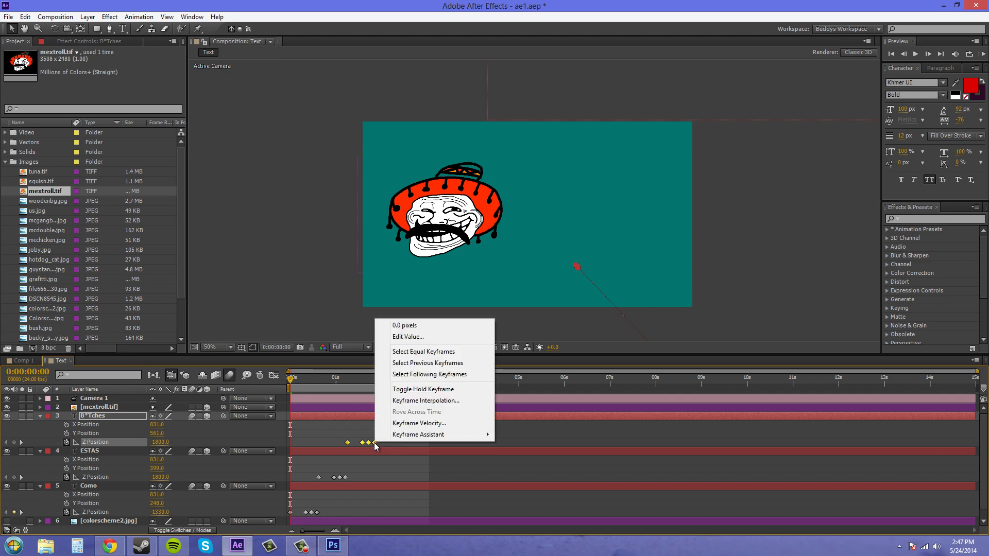
{"action": "left_click", "coordinate": [380, 444]}
{"action": "left_click_drag", "start_coordinate": [361, 445], "coordinate": [383, 439]}
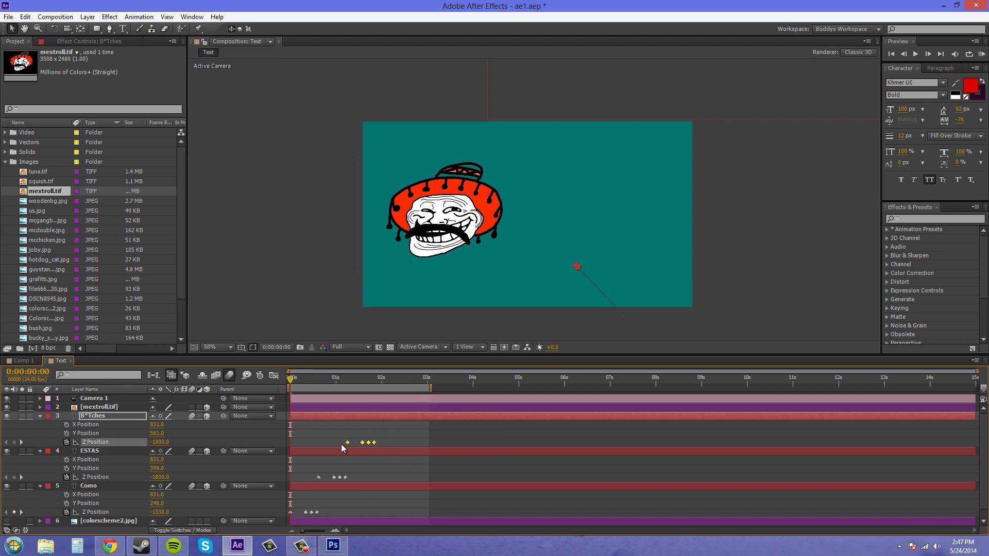
{"action": "left_click", "coordinate": [25, 17]}
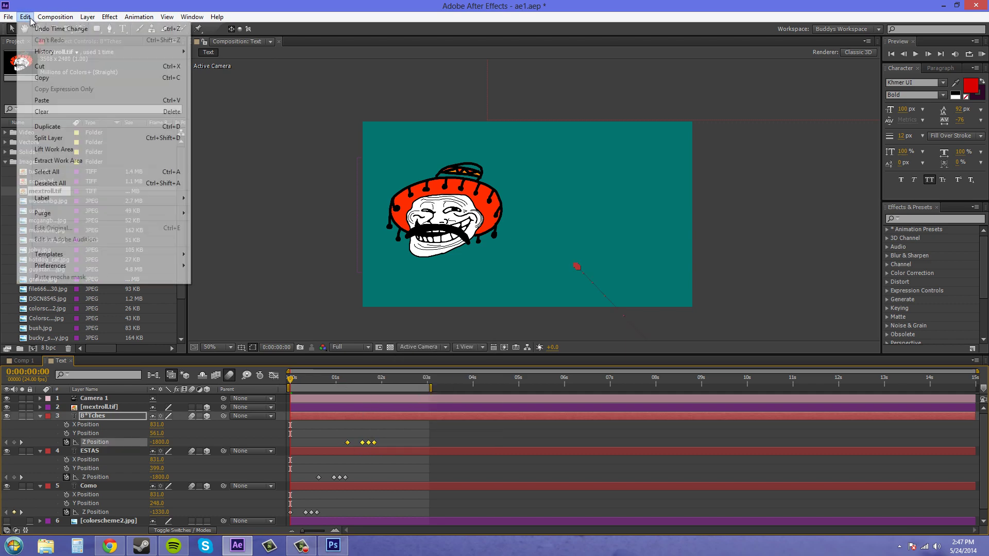
{"action": "left_click", "coordinate": [49, 78]}
Step: At 0:00:01:21, copy Como's Z Position keyframes and select the mextroll.tif layer
{"action": "left_click", "coordinate": [382, 381]}
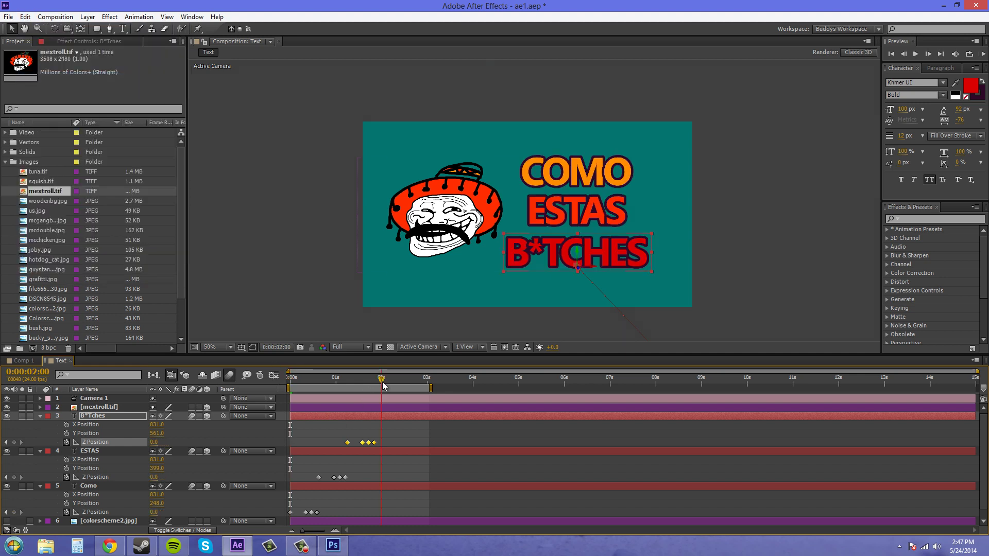
{"action": "left_click_drag", "start_coordinate": [381, 385], "coordinate": [376, 385]}
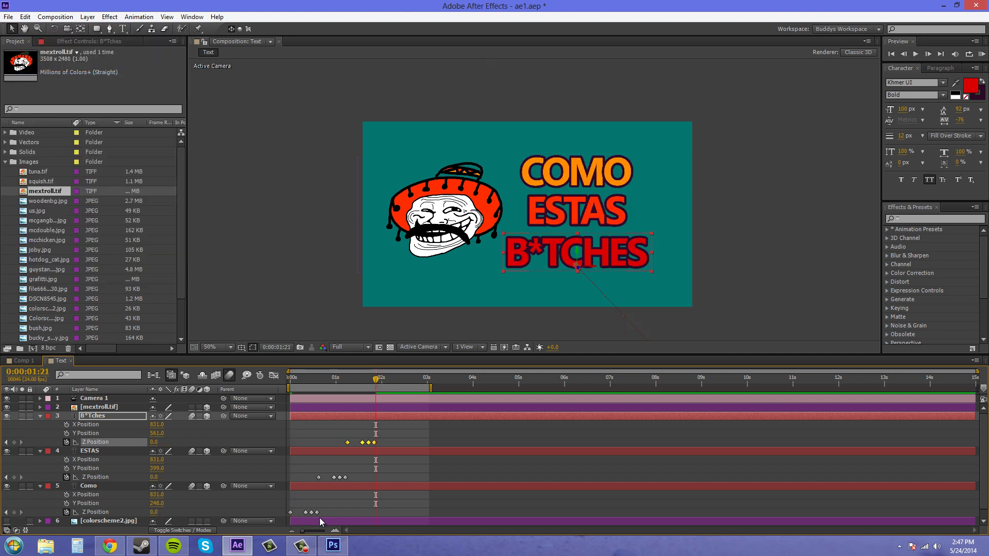
{"action": "left_click_drag", "start_coordinate": [322, 510], "coordinate": [288, 516]}
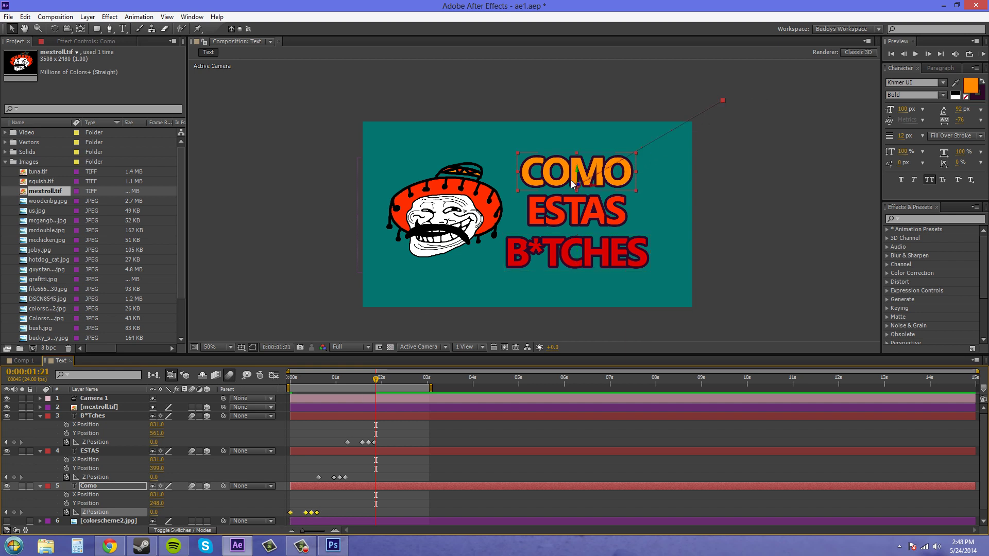
{"action": "right_click", "coordinate": [317, 513]}
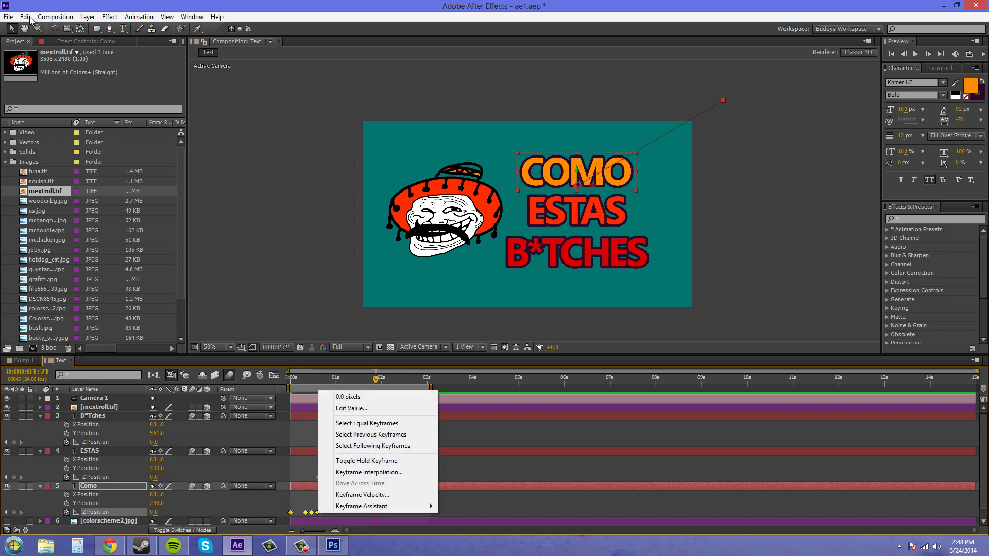
{"action": "left_click", "coordinate": [25, 16]}
{"action": "left_click", "coordinate": [54, 78]}
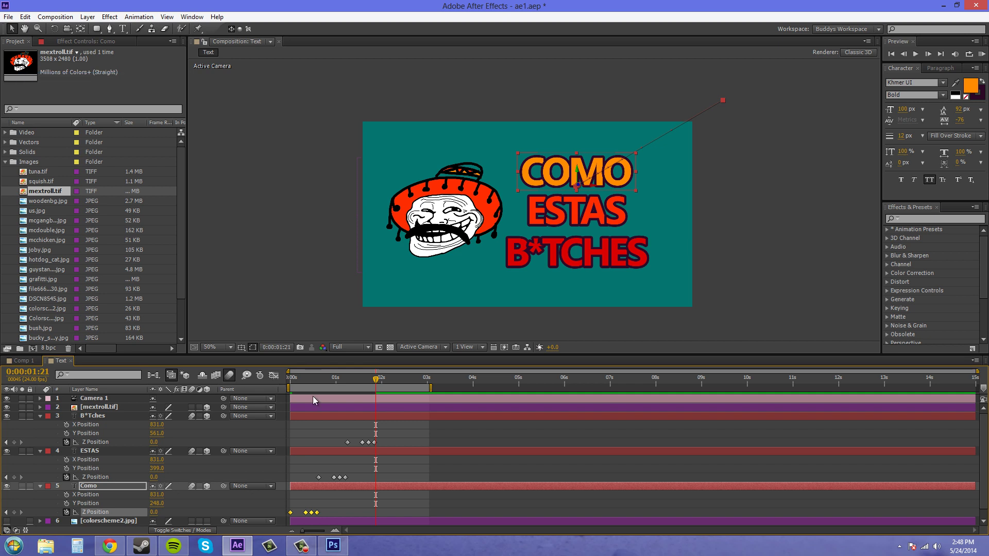
{"action": "left_click", "coordinate": [90, 411]}
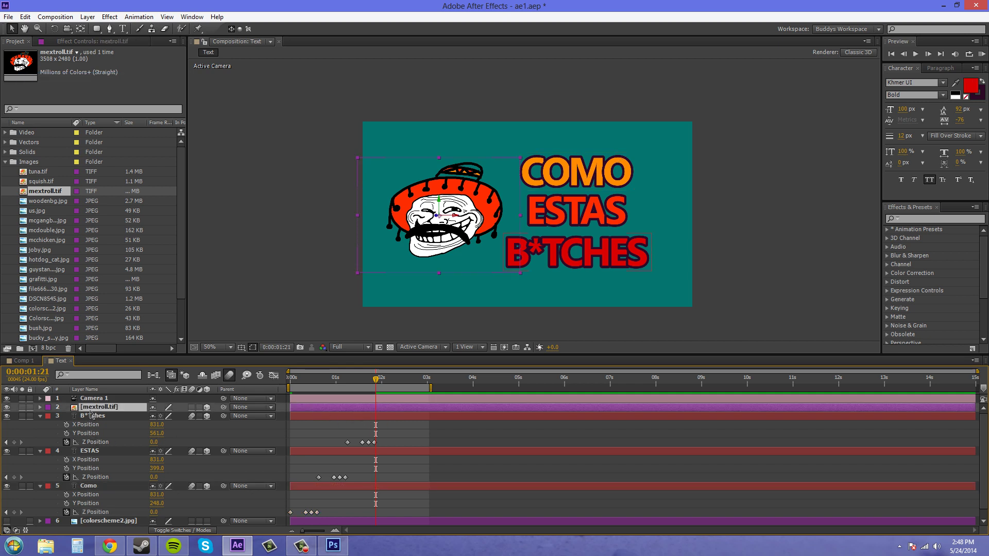
Step: Paste the bouncy keyframes onto mextroll.tif and push its first Z Position value back to -1631
{"action": "key", "text": "ctrl+v"}
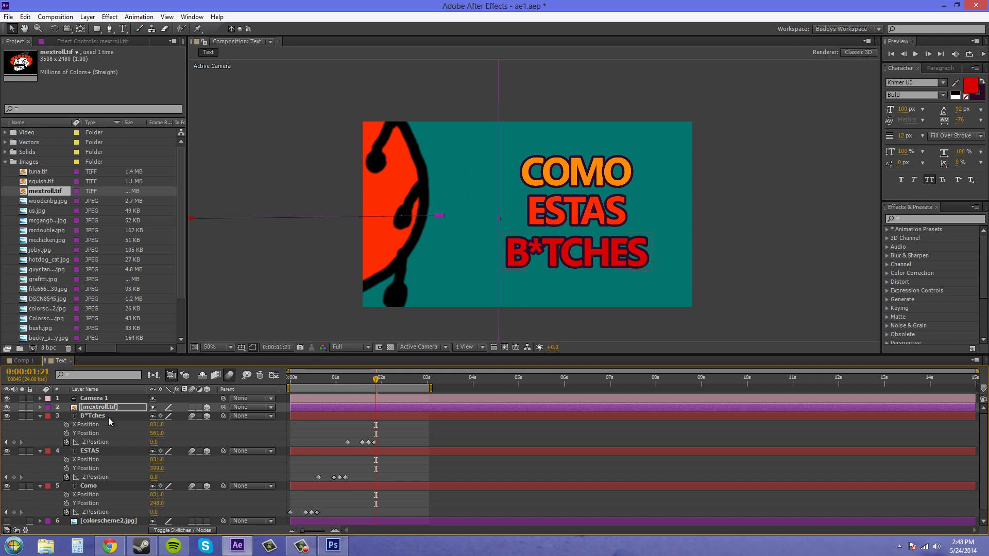
{"action": "left_click", "coordinate": [41, 407]}
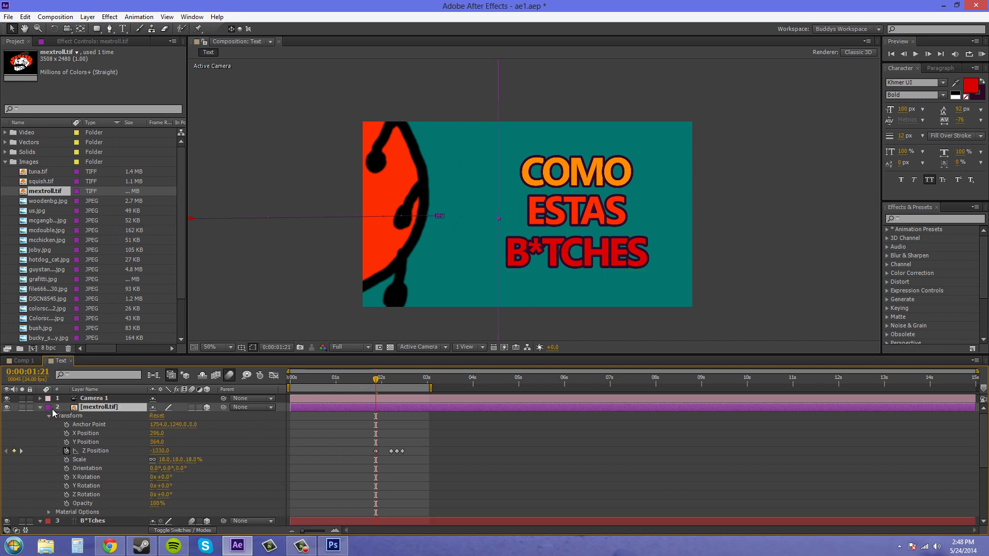
{"action": "left_click", "coordinate": [378, 452]}
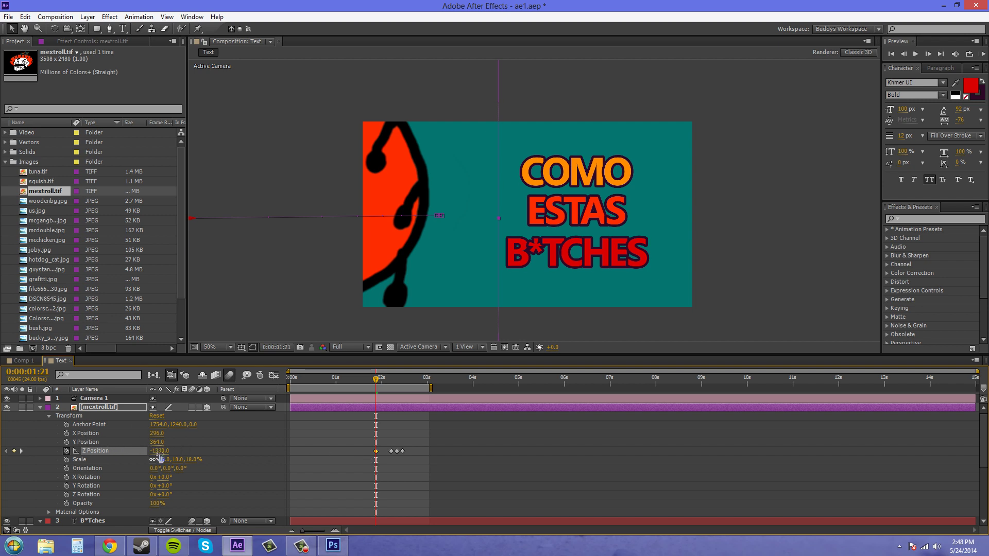
{"action": "left_click_drag", "start_coordinate": [159, 451], "coordinate": [1, 449]}
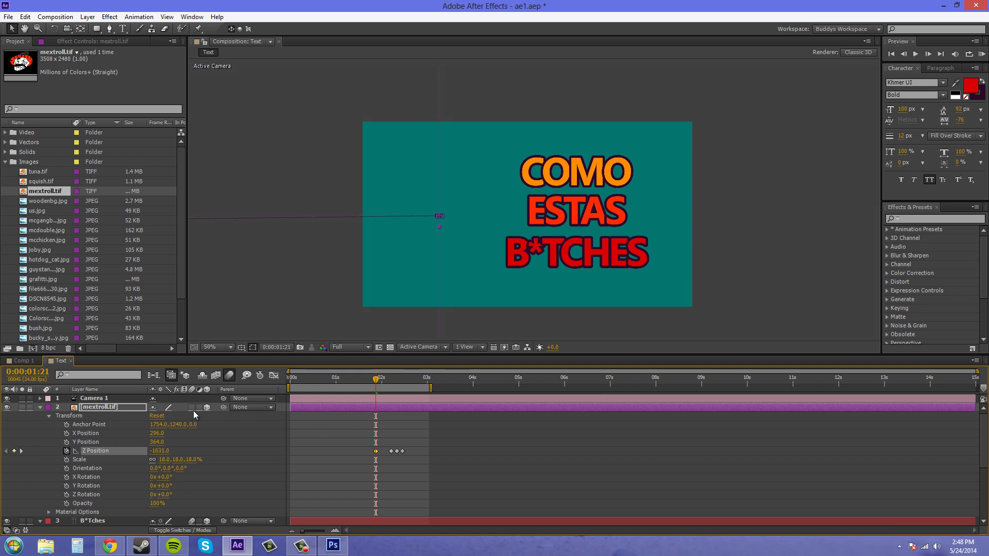
{"action": "key", "text": "ctrl+Up"}
Step: Collapse the troll, B*Tches, ESTAS and Como layers, then RAM-preview the fly-in
{"action": "left_click", "coordinate": [40, 407]}
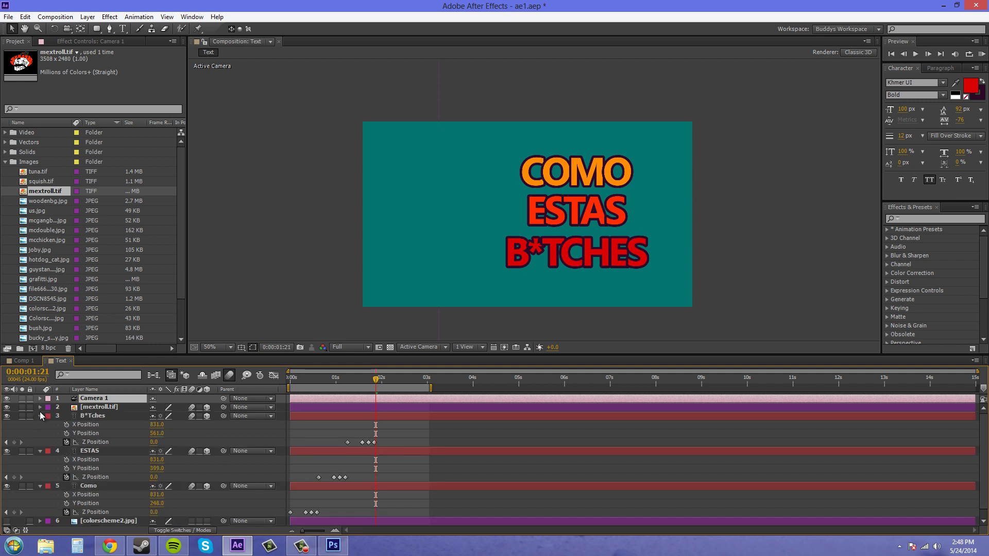
{"action": "left_click", "coordinate": [40, 416]}
{"action": "left_click", "coordinate": [39, 425]}
{"action": "left_click", "coordinate": [39, 434]}
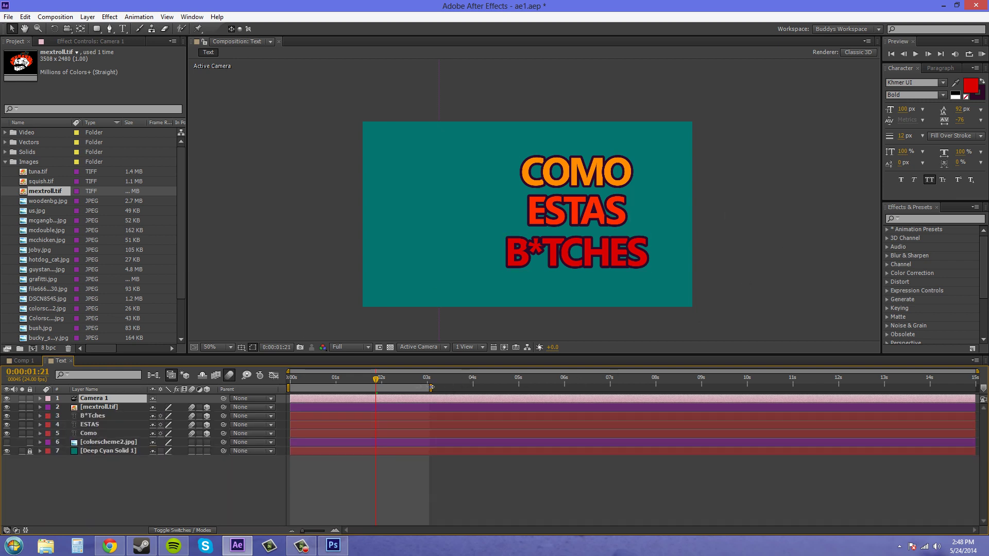
{"action": "left_click", "coordinate": [981, 60]}
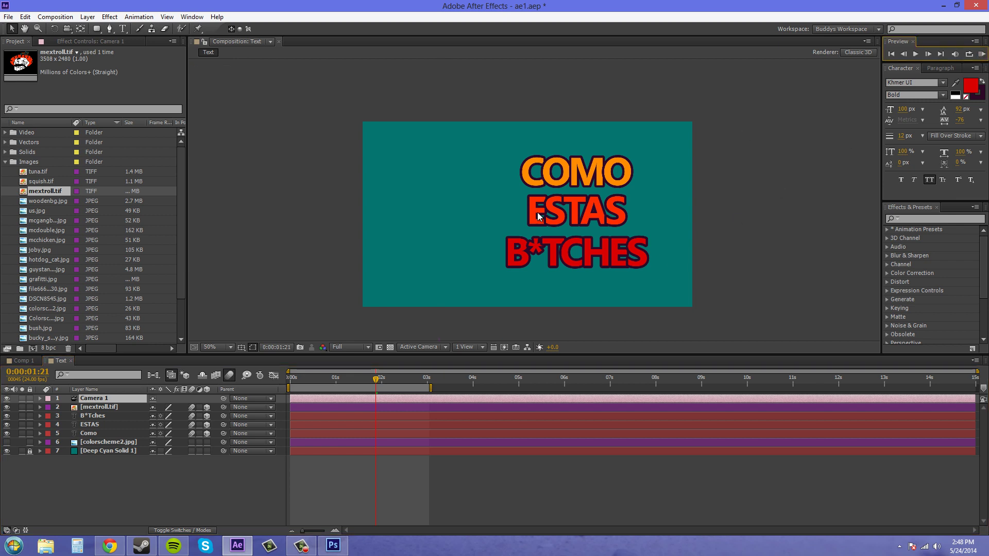